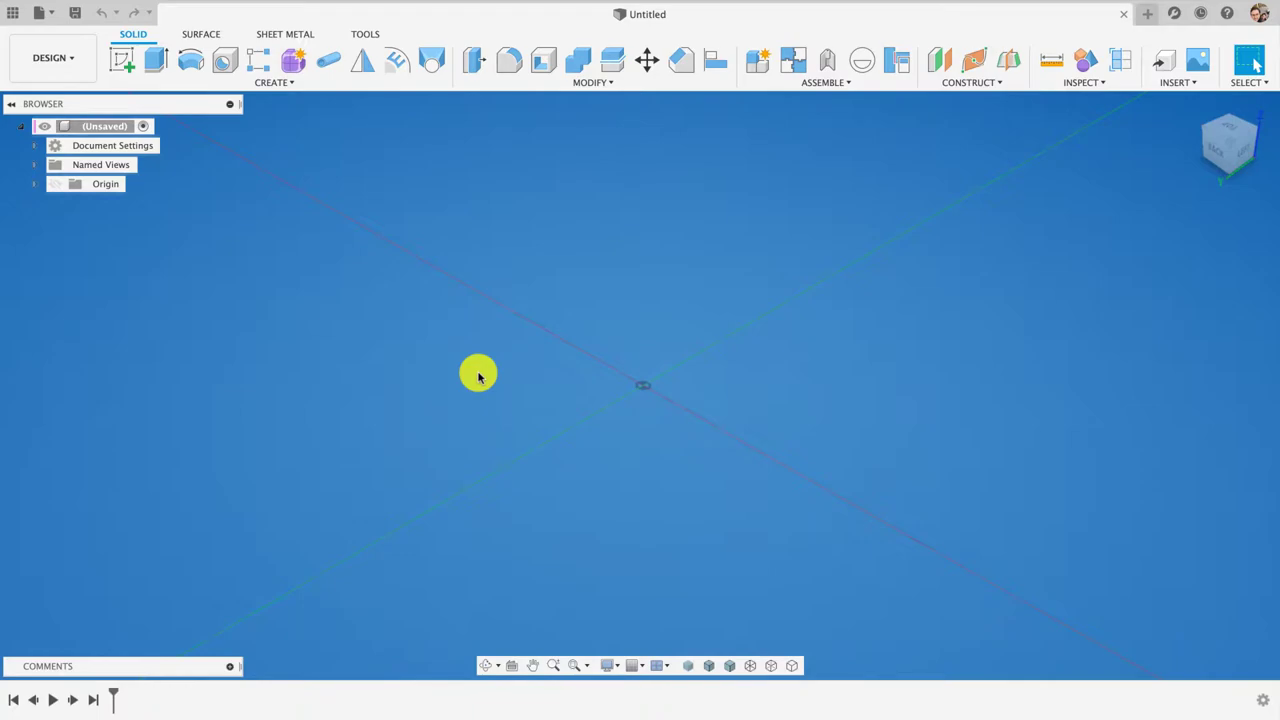
On an XY-plane 3D sketch, draw a five-segment zigzag line chain starting at the origin.
{"action": "left_click", "coordinate": [123, 58]}
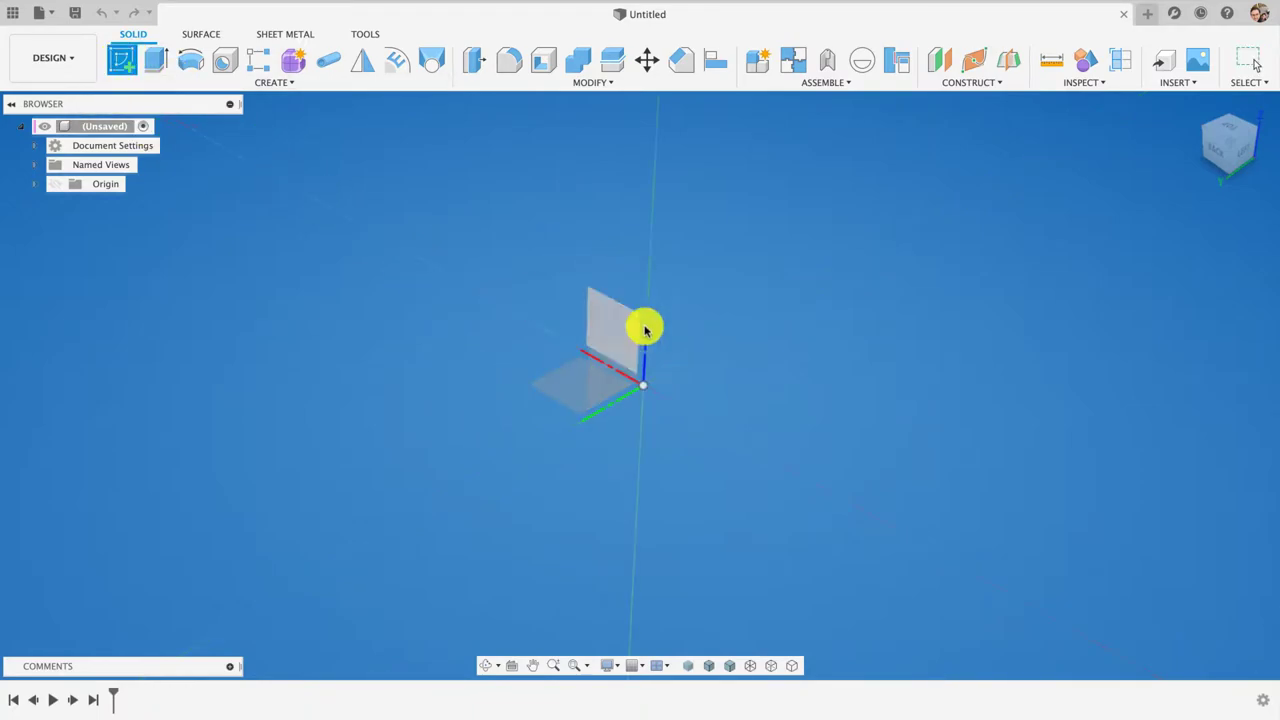
{"action": "left_click", "coordinate": [575, 387]}
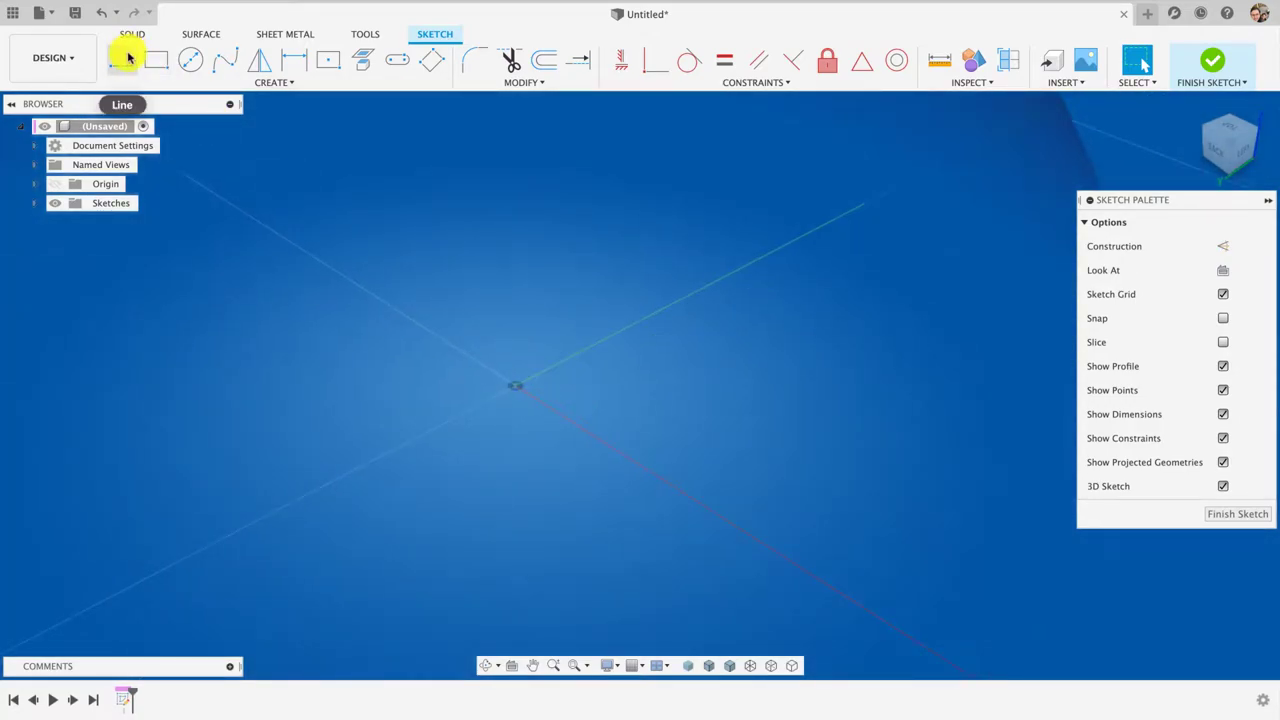
{"action": "left_click", "coordinate": [123, 58]}
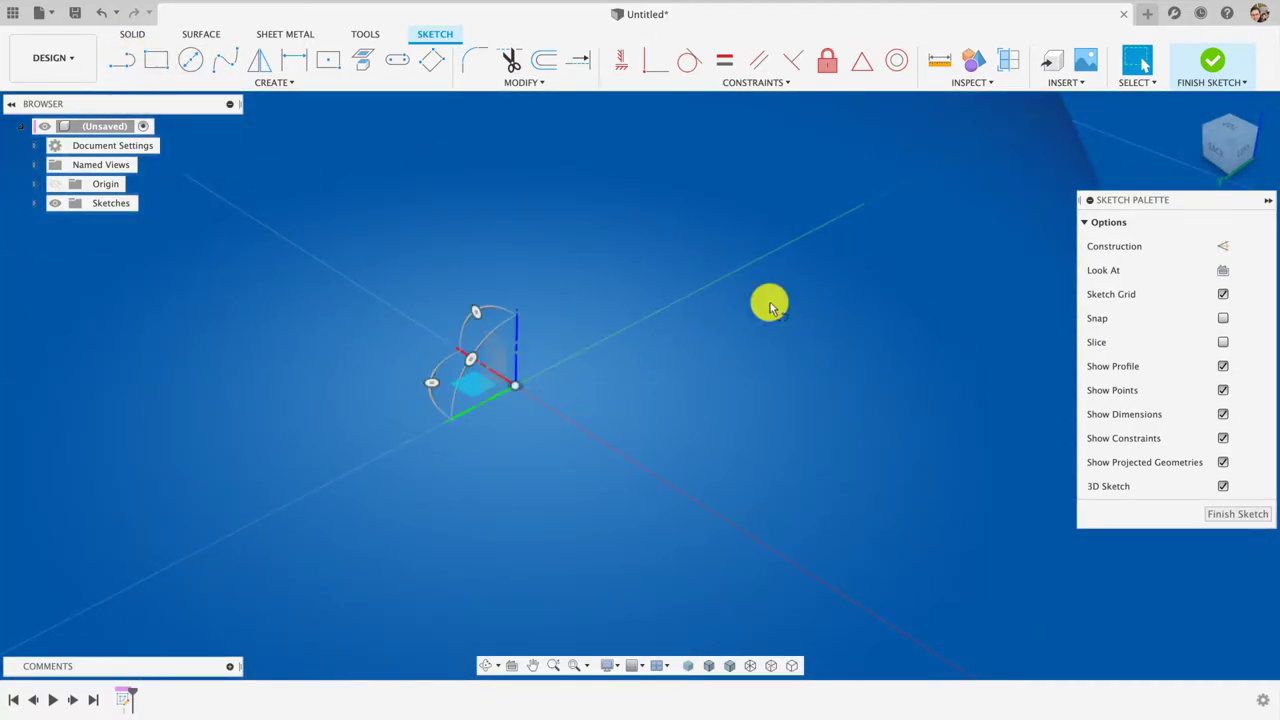
{"action": "left_click", "coordinate": [517, 388]}
{"action": "left_click", "coordinate": [793, 241]}
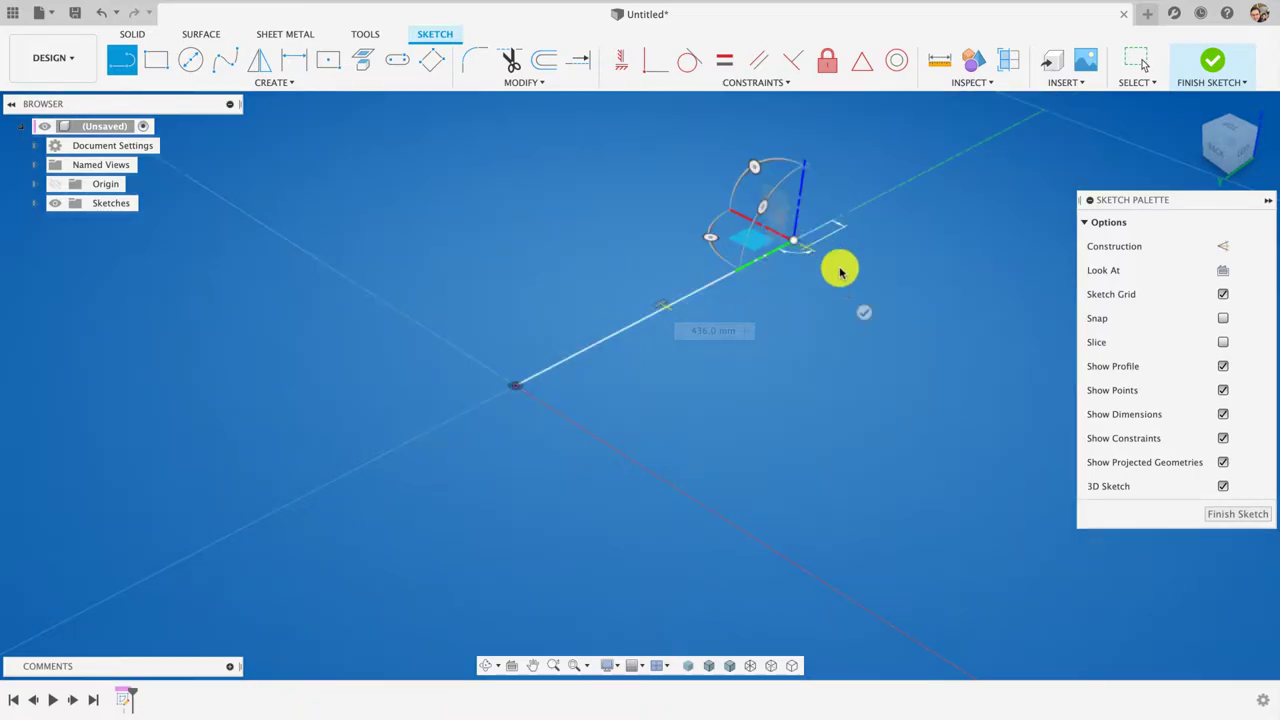
{"action": "left_click", "coordinate": [966, 326]}
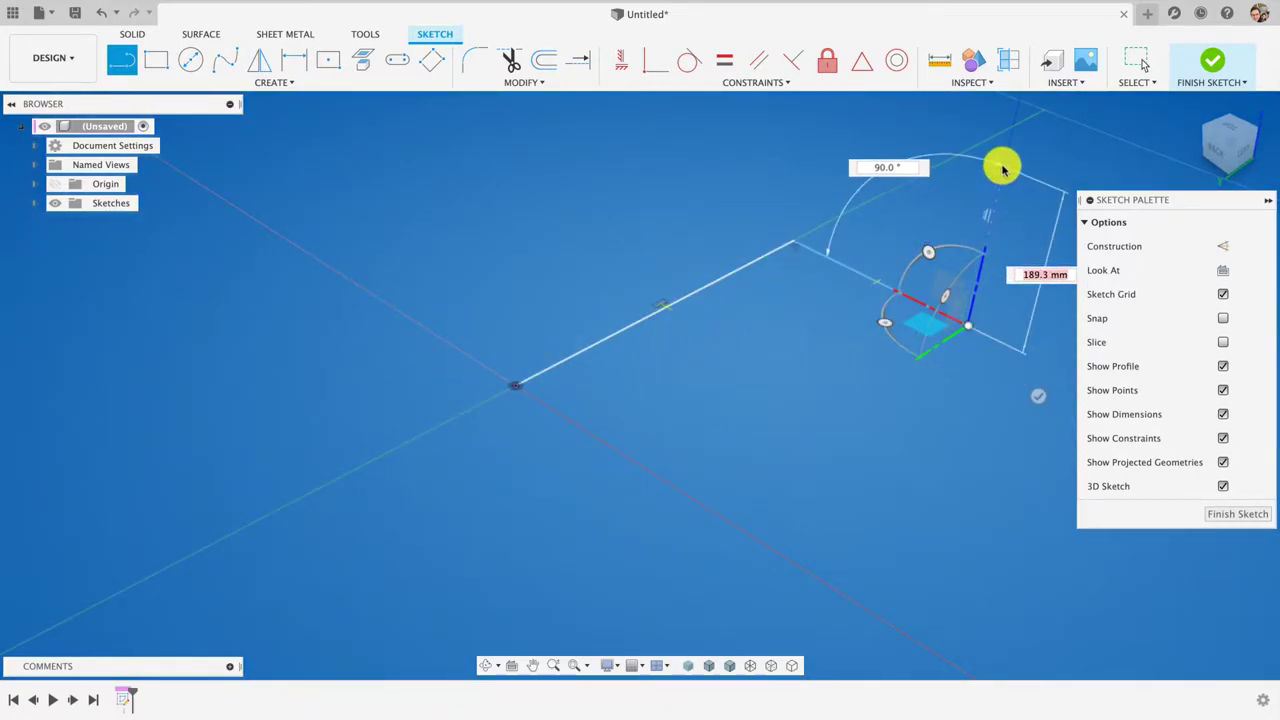
{"action": "left_click", "coordinate": [1005, 158]}
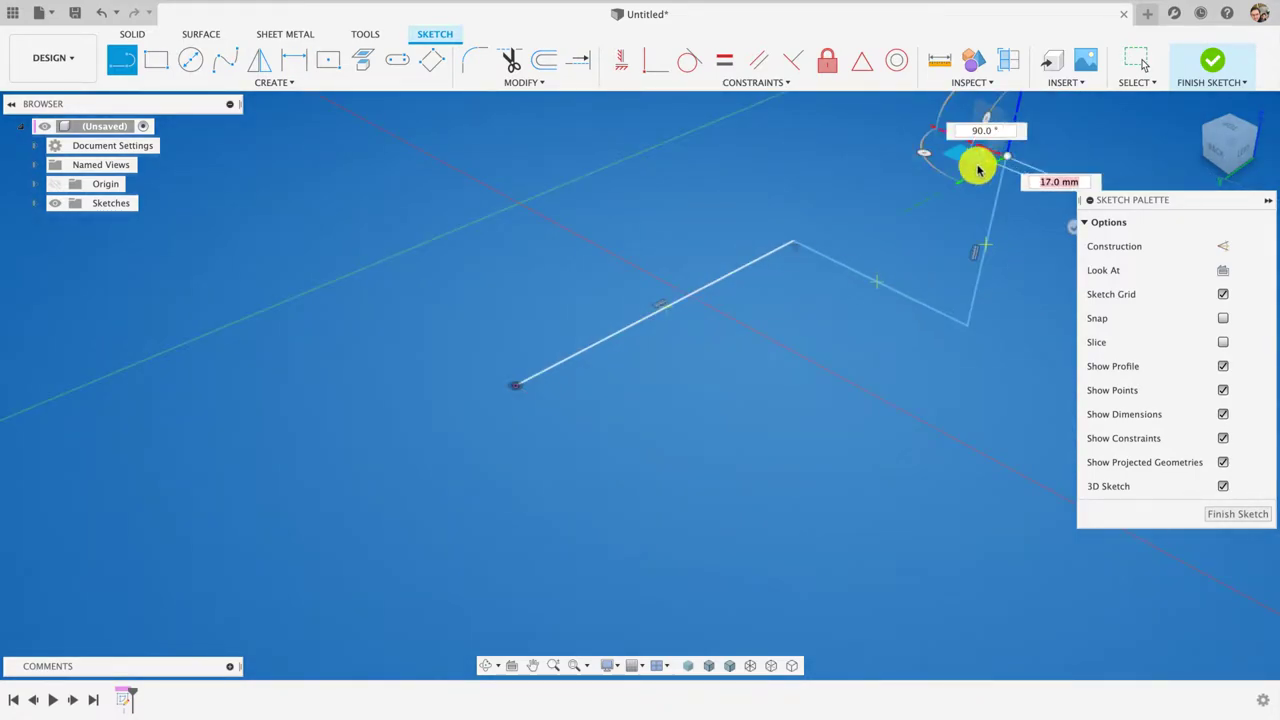
{"action": "left_click", "coordinate": [917, 205]}
{"action": "left_click", "coordinate": [773, 141]}
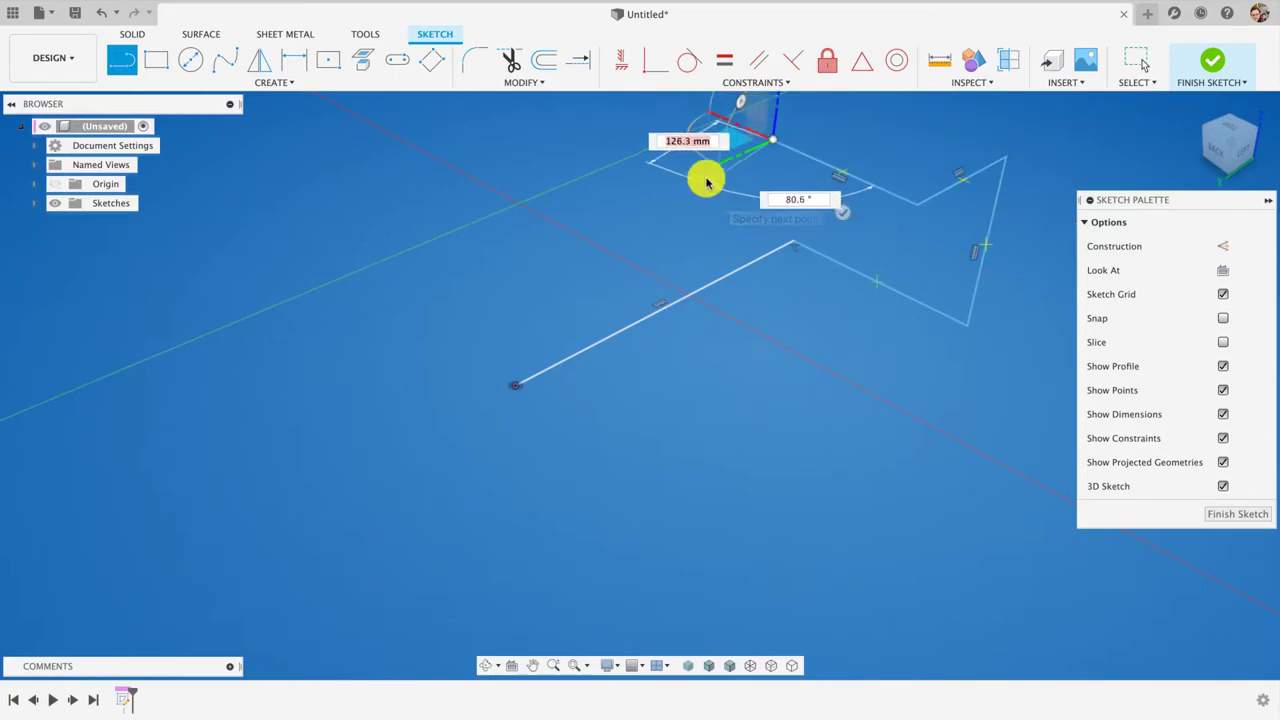
{"action": "middle_click_drag", "start_coordinate": [726, 171], "coordinate": [697, 277]}
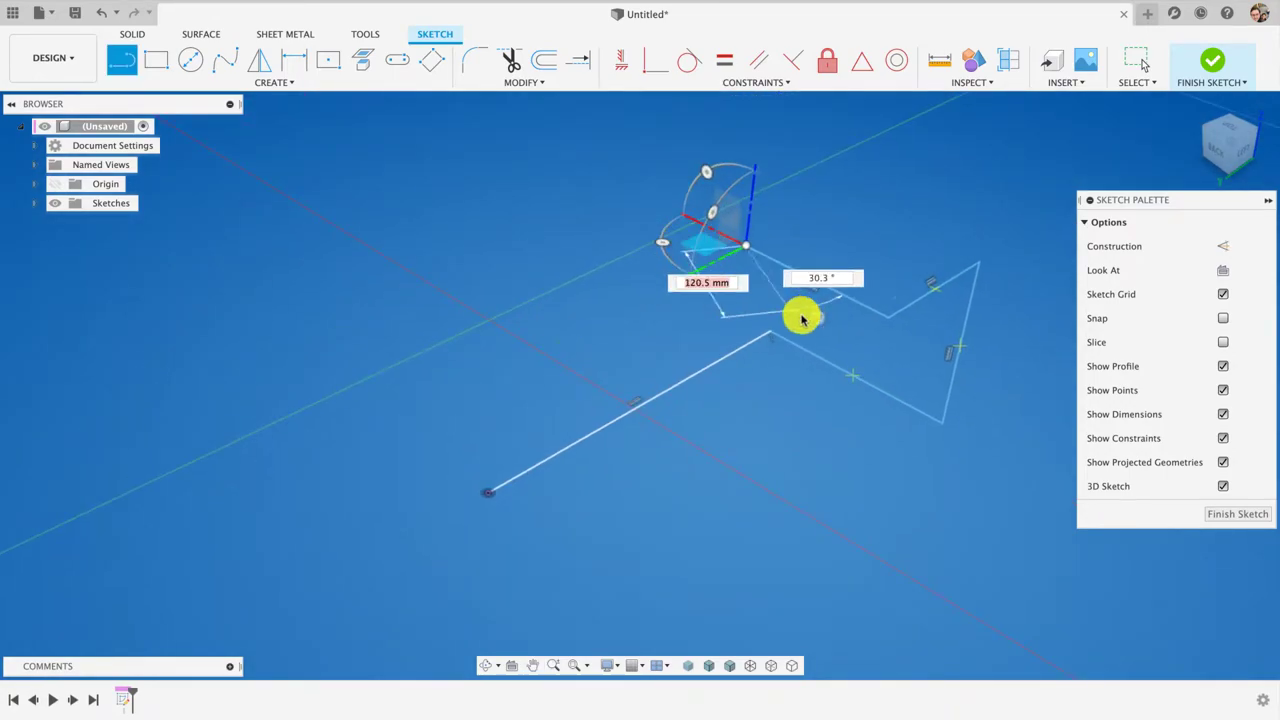
{"action": "key", "text": "Escape"}
{"action": "middle_click_drag", "start_coordinate": [791, 449], "coordinate": [654, 260], "text": "shift"}
Fillet the path corners at 100 mm, 64 mm and about 50 mm, then finish the sketch.
{"action": "left_click", "coordinate": [475, 59]}
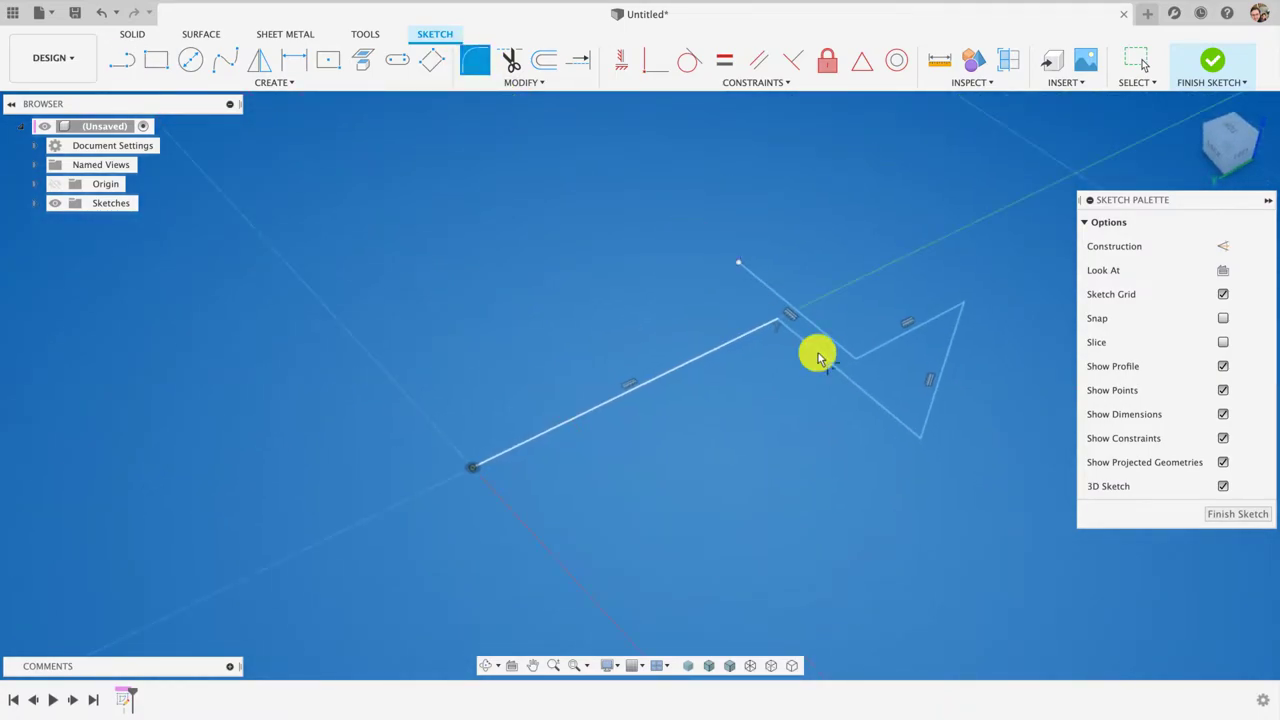
{"action": "left_click", "coordinate": [777, 335]}
{"action": "left_click", "coordinate": [795, 341]}
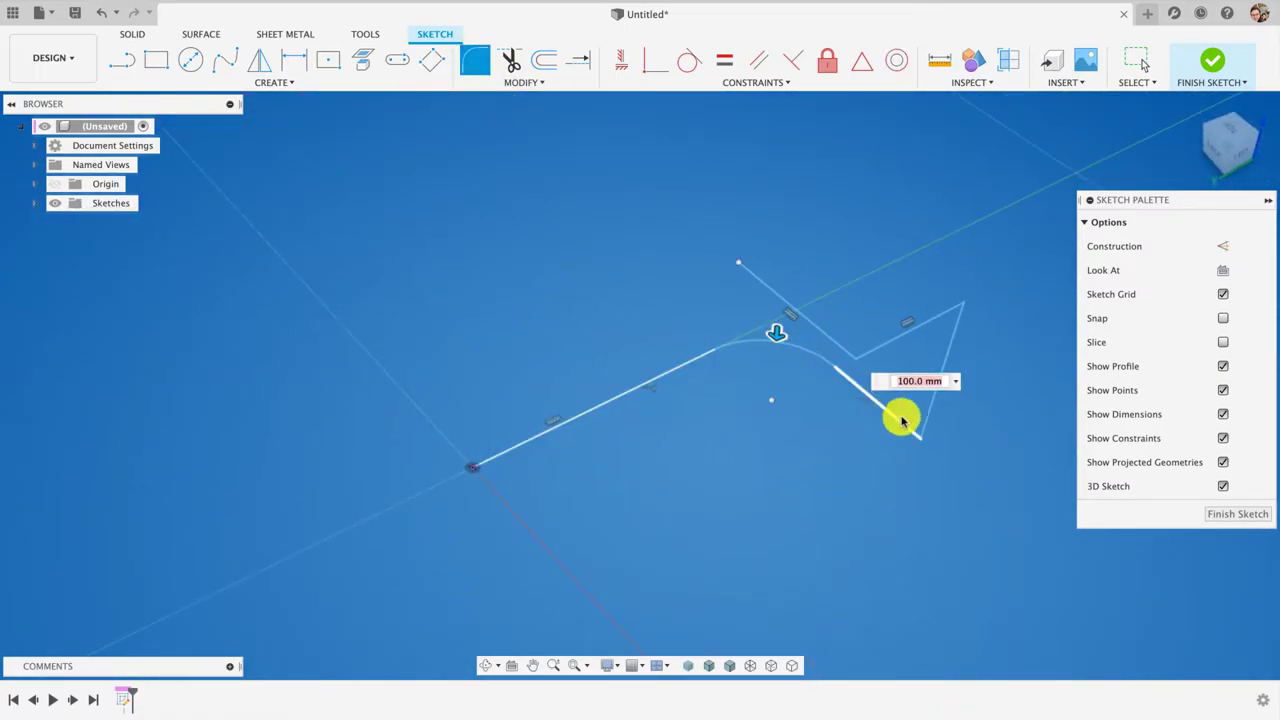
{"action": "left_click", "coordinate": [924, 430]}
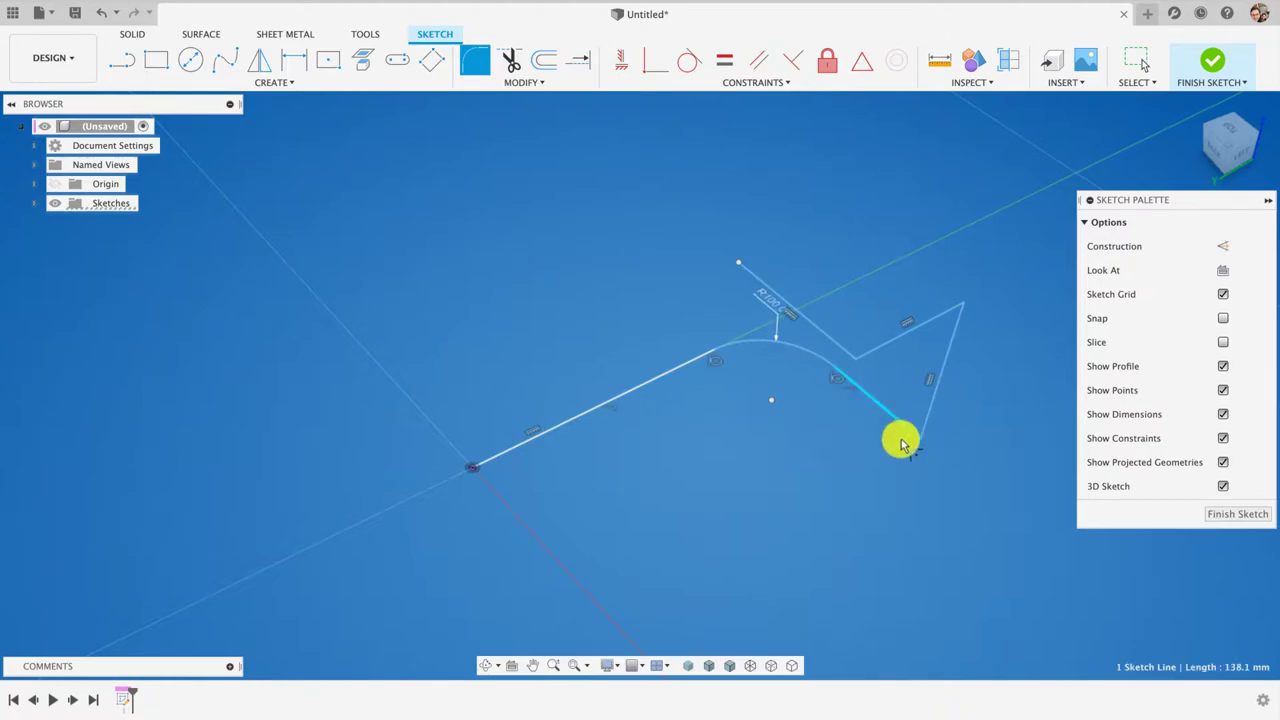
{"action": "left_click", "coordinate": [924, 428]}
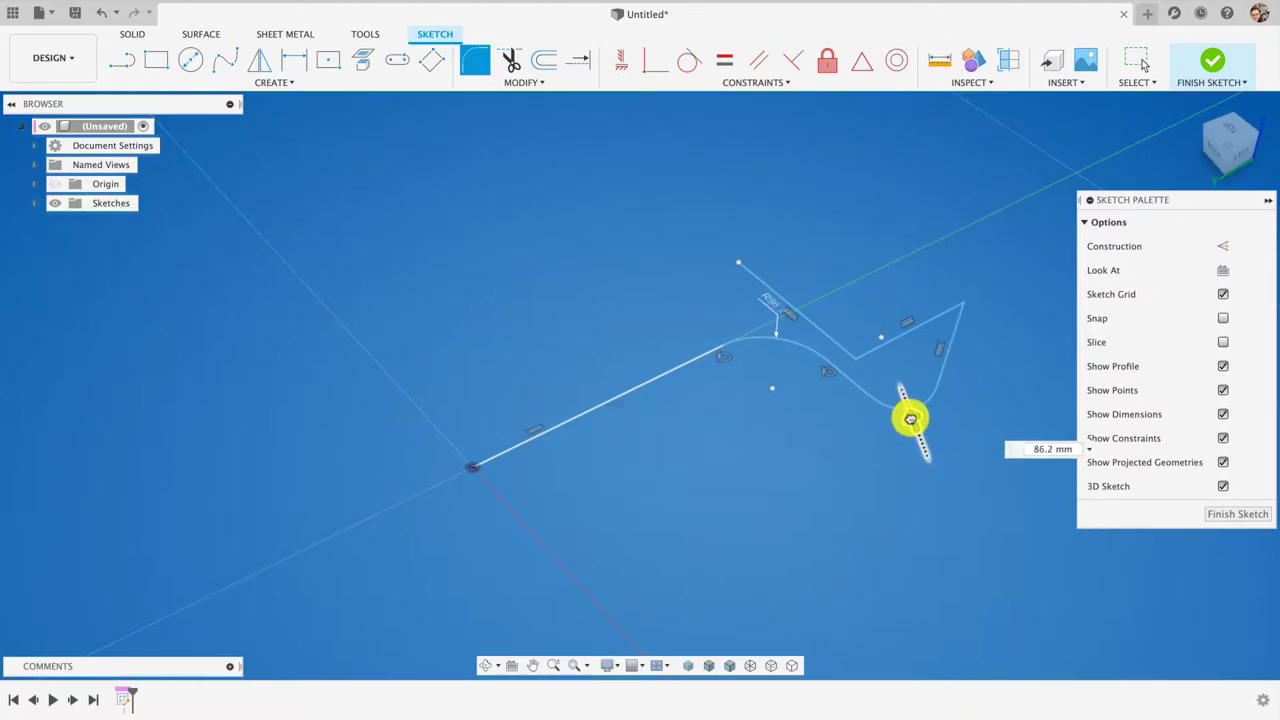
{"action": "left_click_drag", "start_coordinate": [913, 425], "coordinate": [945, 342]}
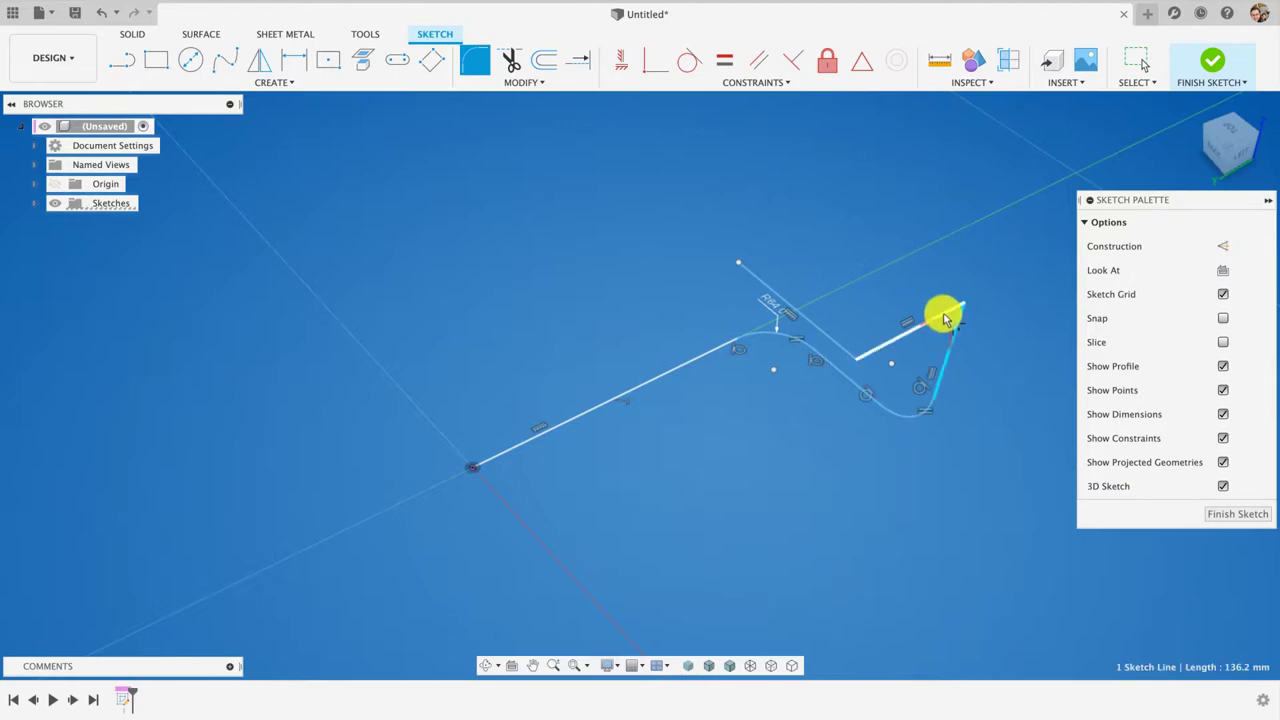
{"action": "left_click", "coordinate": [950, 316]}
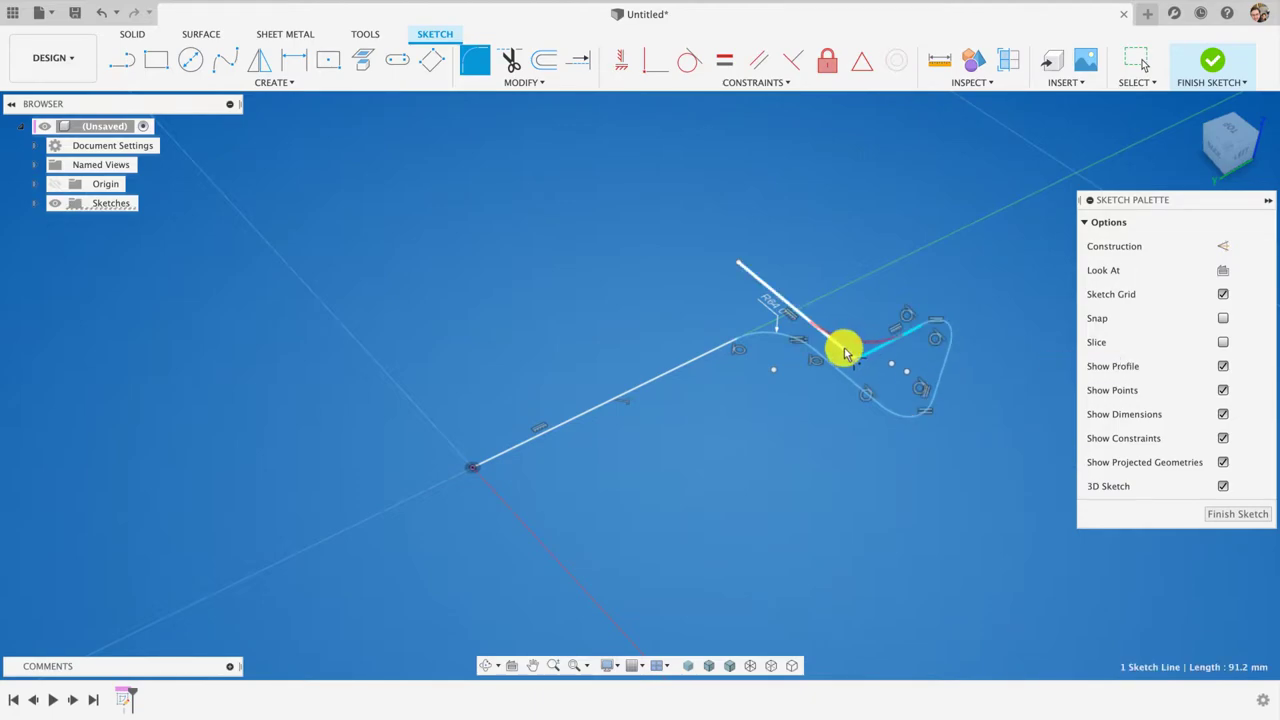
{"action": "left_click", "coordinate": [843, 373]}
{"action": "middle_click_drag", "start_coordinate": [854, 347], "coordinate": [1270, 535], "text": "shift"}
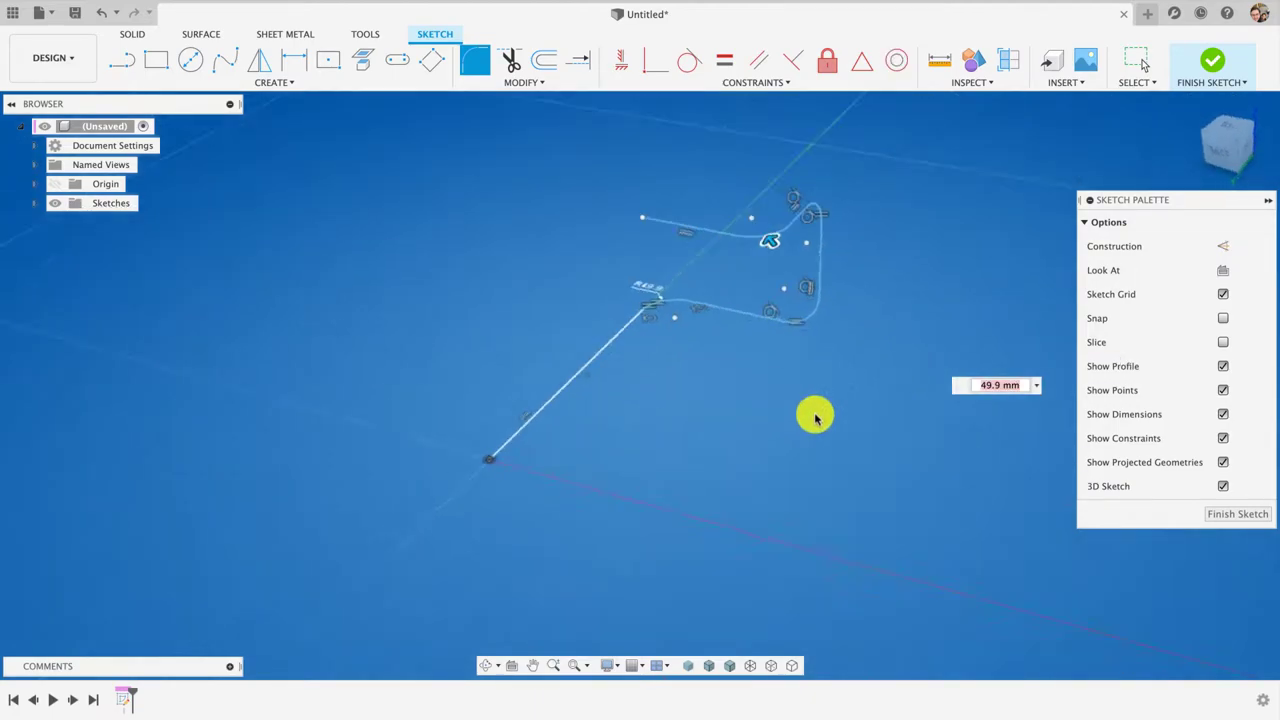
{"action": "left_click", "coordinate": [1238, 514]}
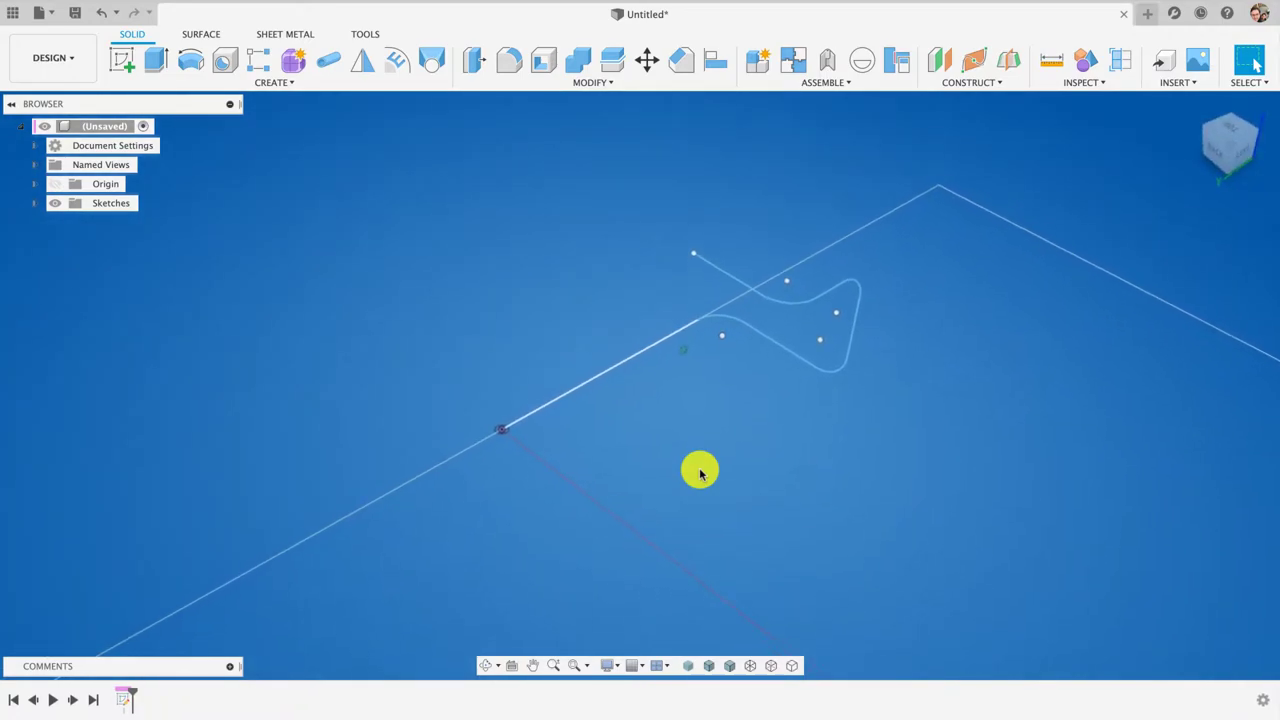
Add a Plane Along Path on the filleted path at distance 0.
{"action": "left_click", "coordinate": [972, 66]}
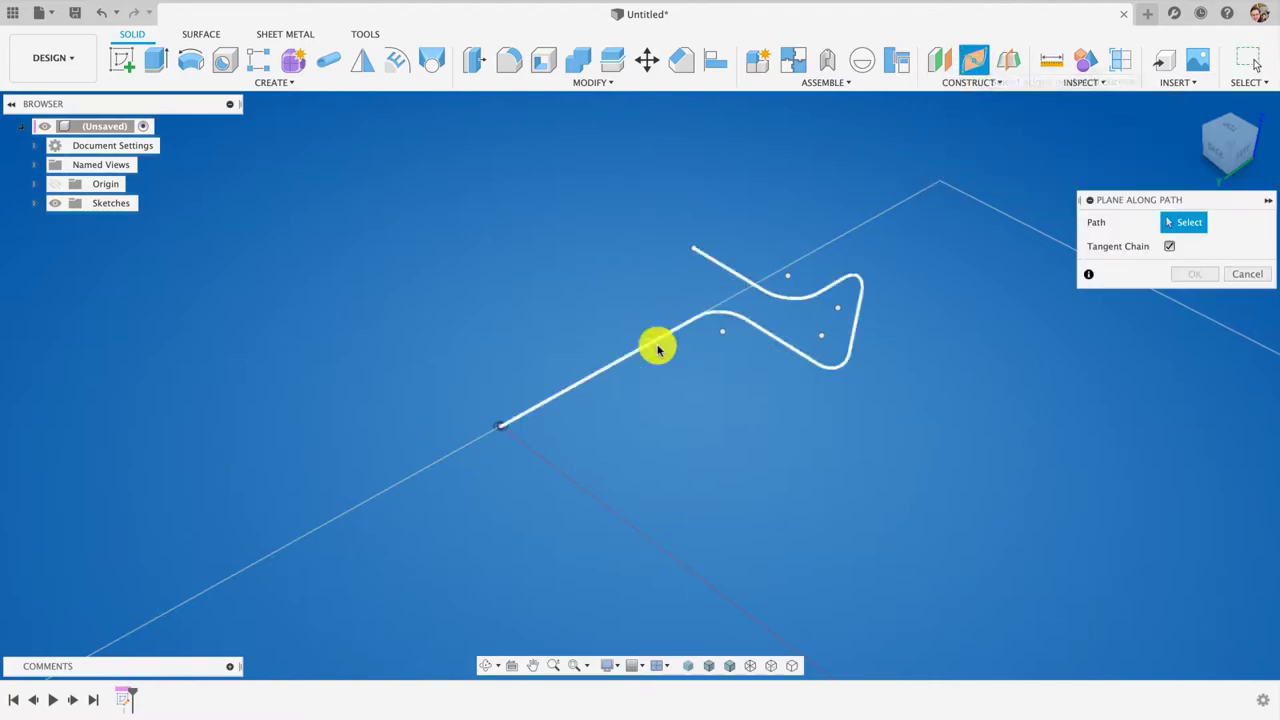
{"action": "left_click", "coordinate": [503, 421]}
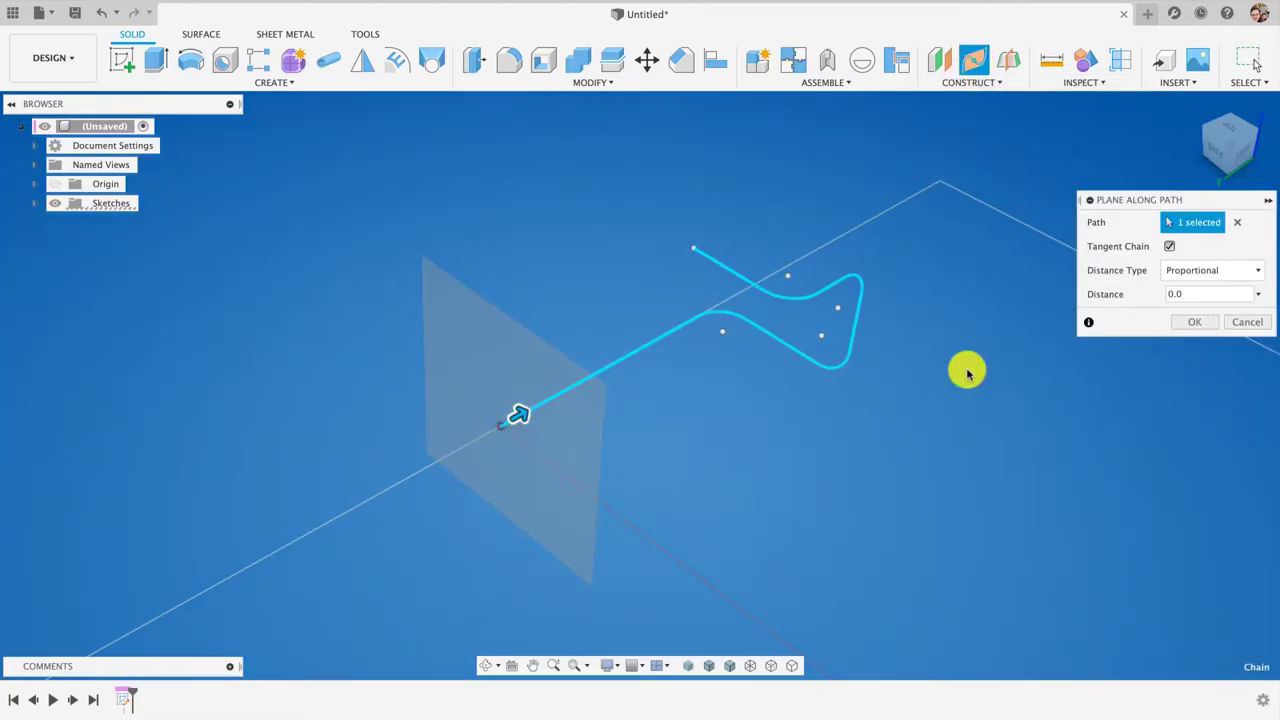
{"action": "left_click", "coordinate": [1205, 325]}
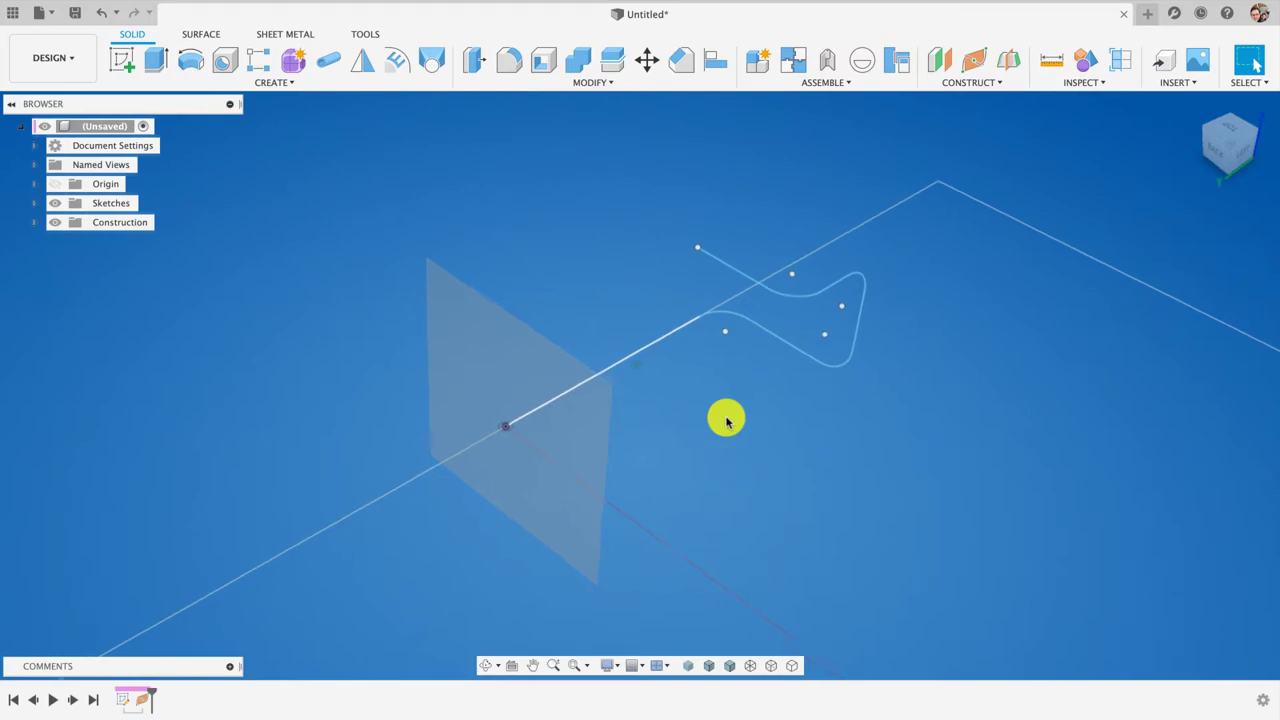
On the new construction plane, sketch a 4 mm diameter circle just beside the origin.
{"action": "left_click", "coordinate": [118, 58]}
{"action": "left_click", "coordinate": [541, 372]}
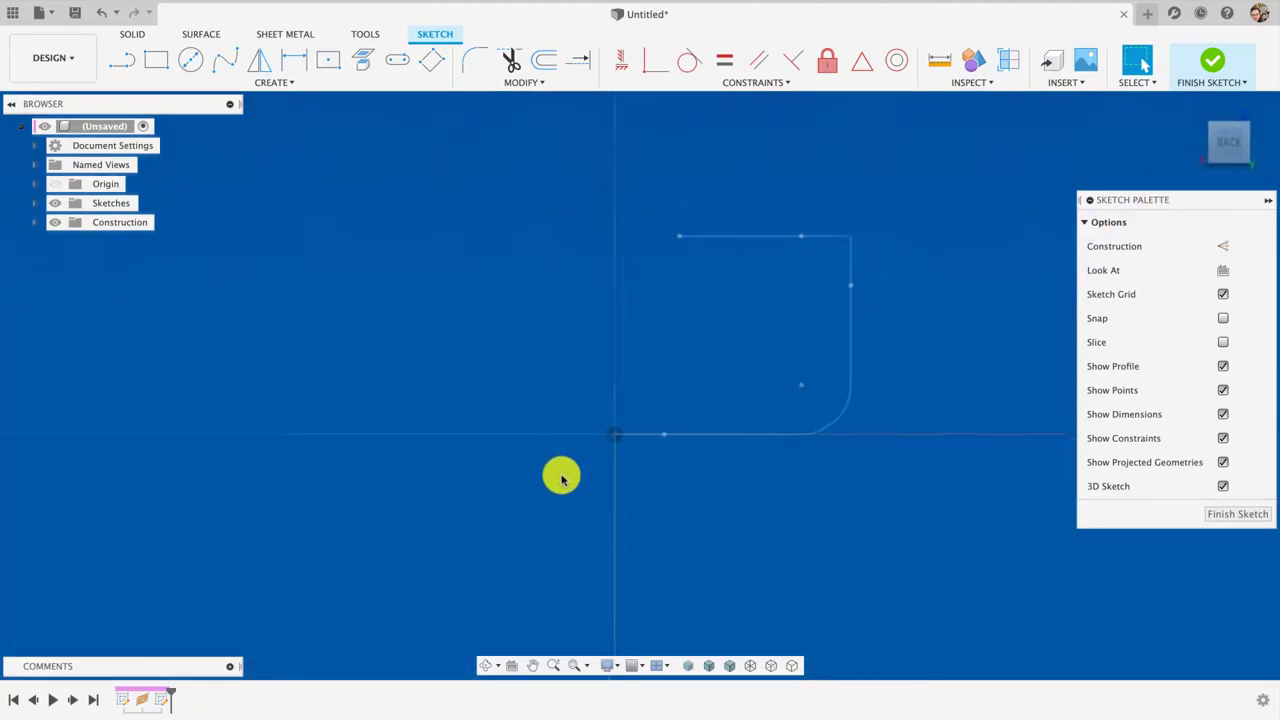
{"action": "scroll", "coordinate": [580, 466], "scroll_direction": "up", "scroll_amount": 2}
{"action": "scroll", "coordinate": [614, 393], "scroll_direction": "up", "scroll_amount": 3}
{"action": "left_click", "coordinate": [190, 60]}
{"action": "left_click", "coordinate": [653, 400]}
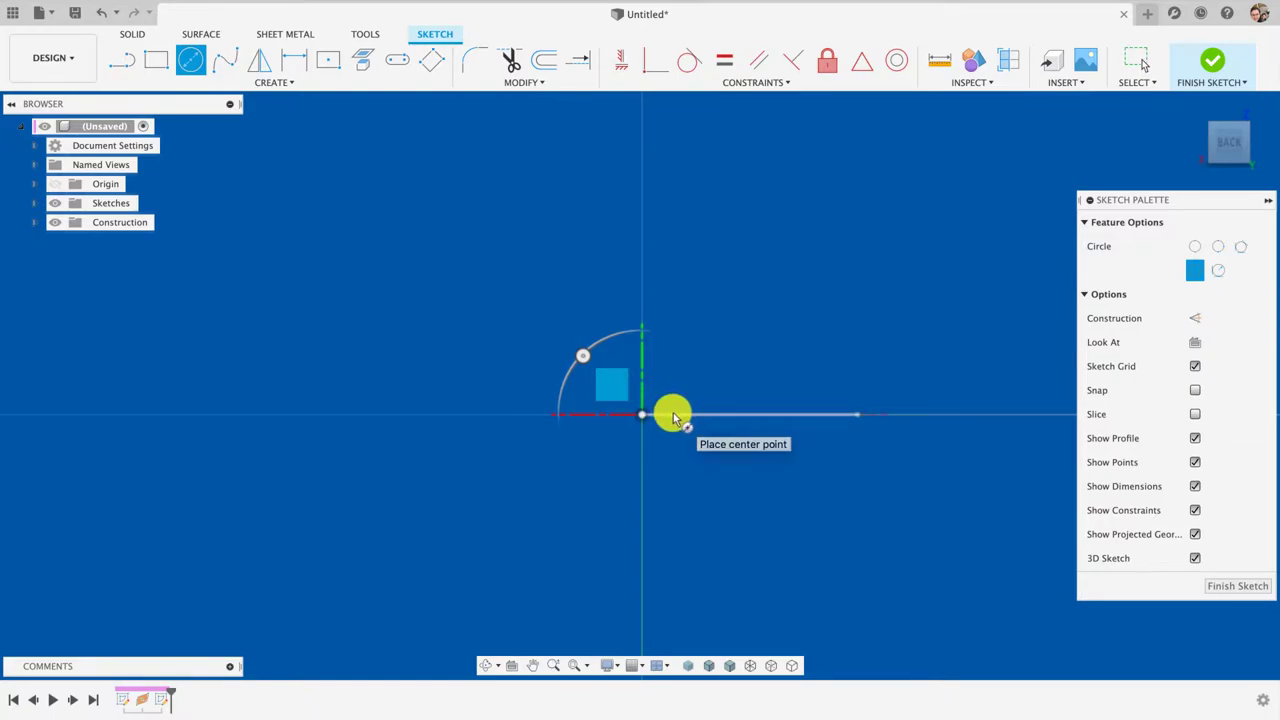
{"action": "left_click", "coordinate": [671, 415]}
{"action": "type", "text": "4"}
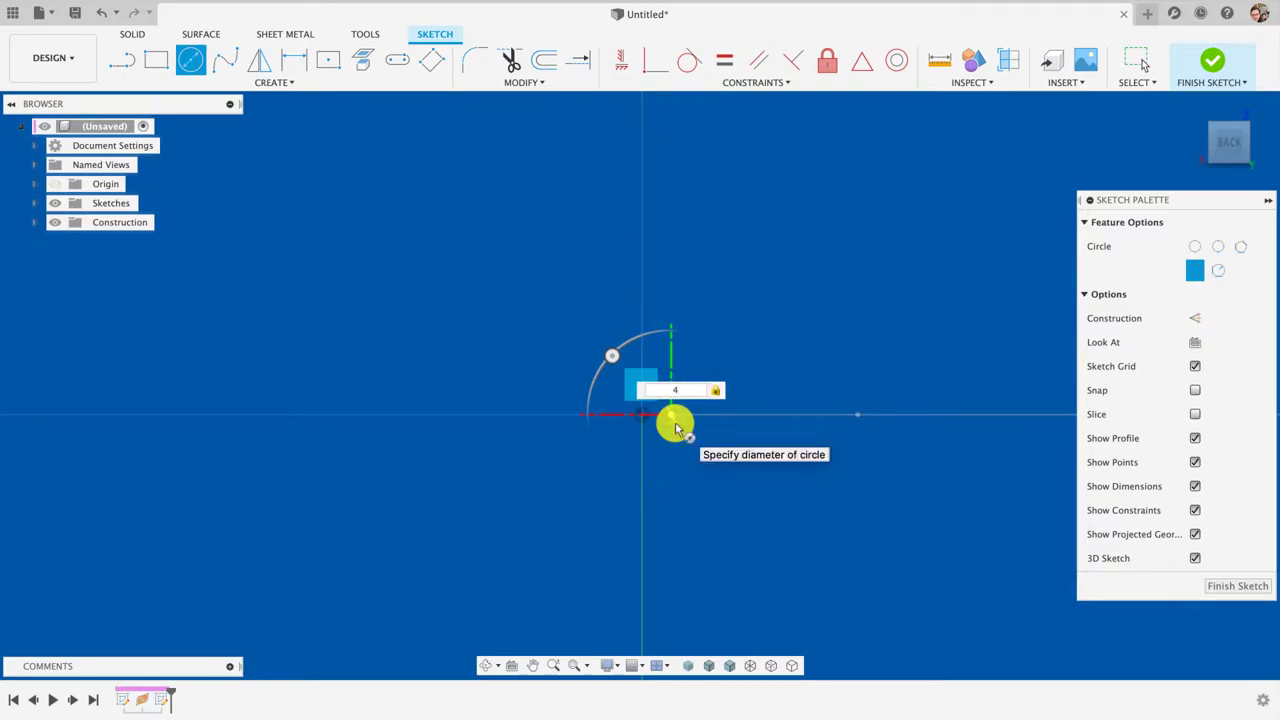
{"action": "key", "text": "Escape"}
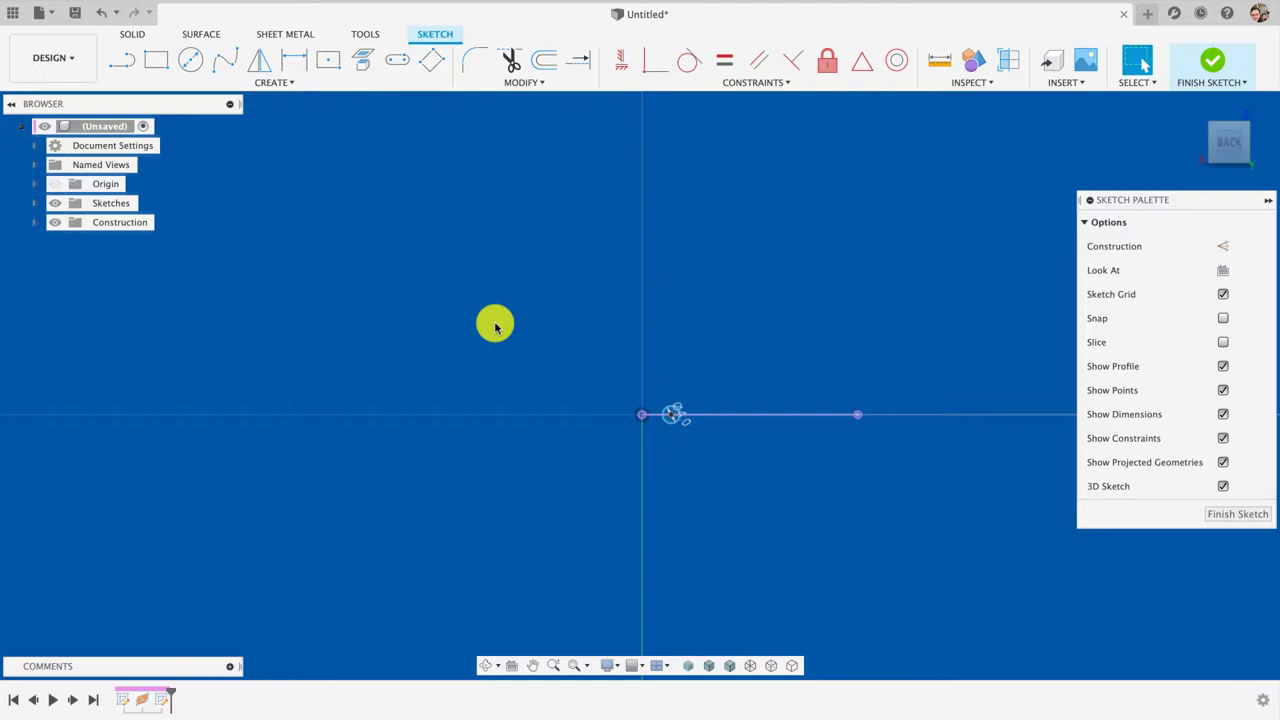
Circular-pattern the 4 mm circle around the origin with quantity 9, then finish the sketch.
{"action": "left_click", "coordinate": [281, 84]}
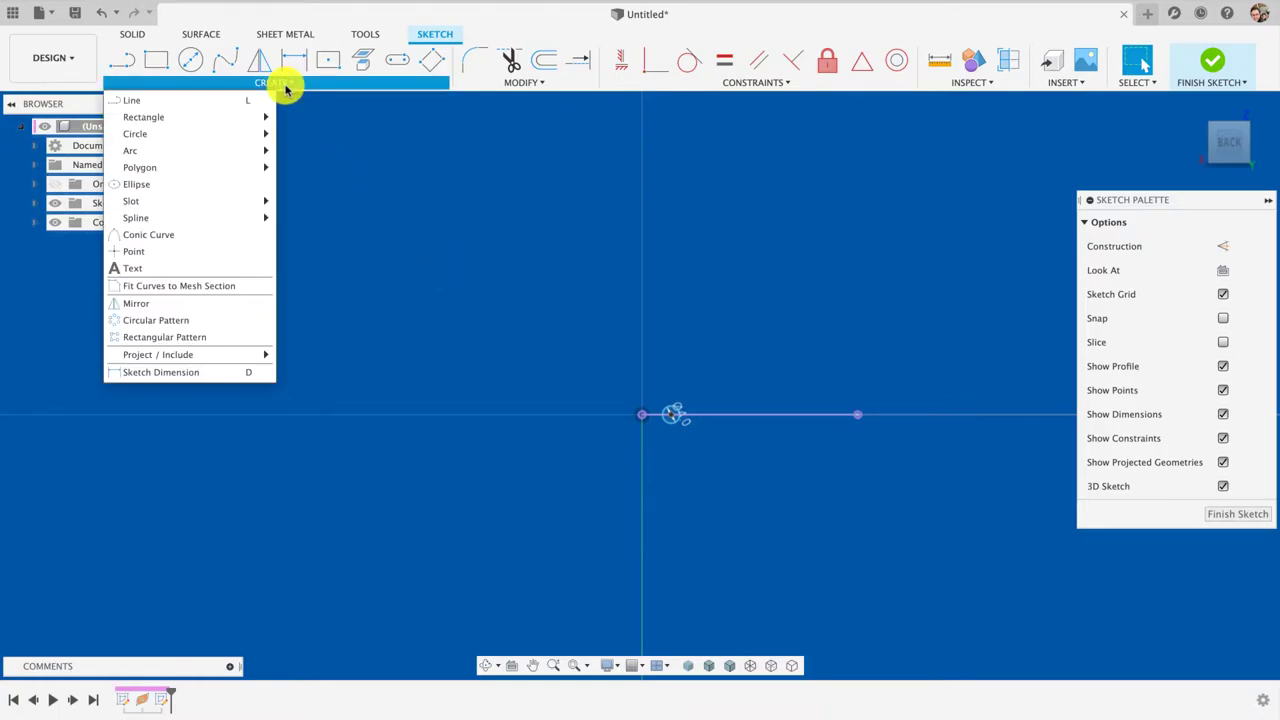
{"action": "left_click", "coordinate": [136, 321]}
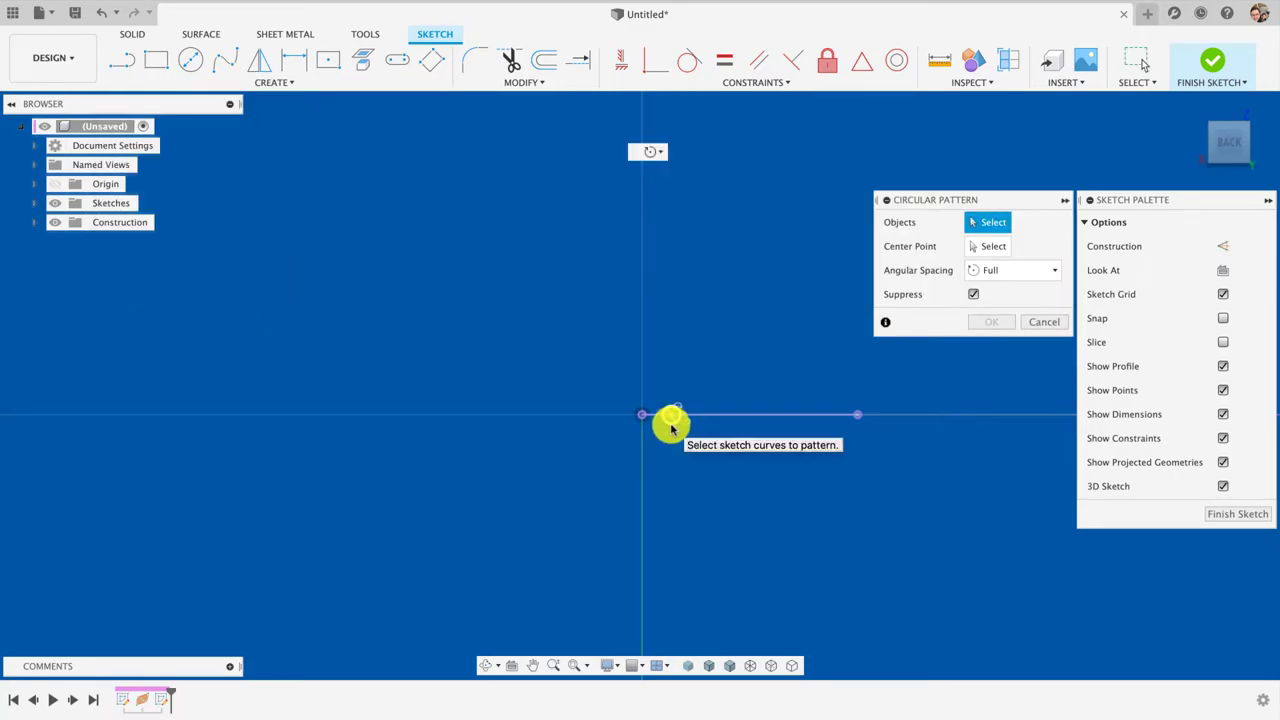
{"action": "left_click", "coordinate": [673, 429]}
{"action": "left_click", "coordinate": [940, 252]}
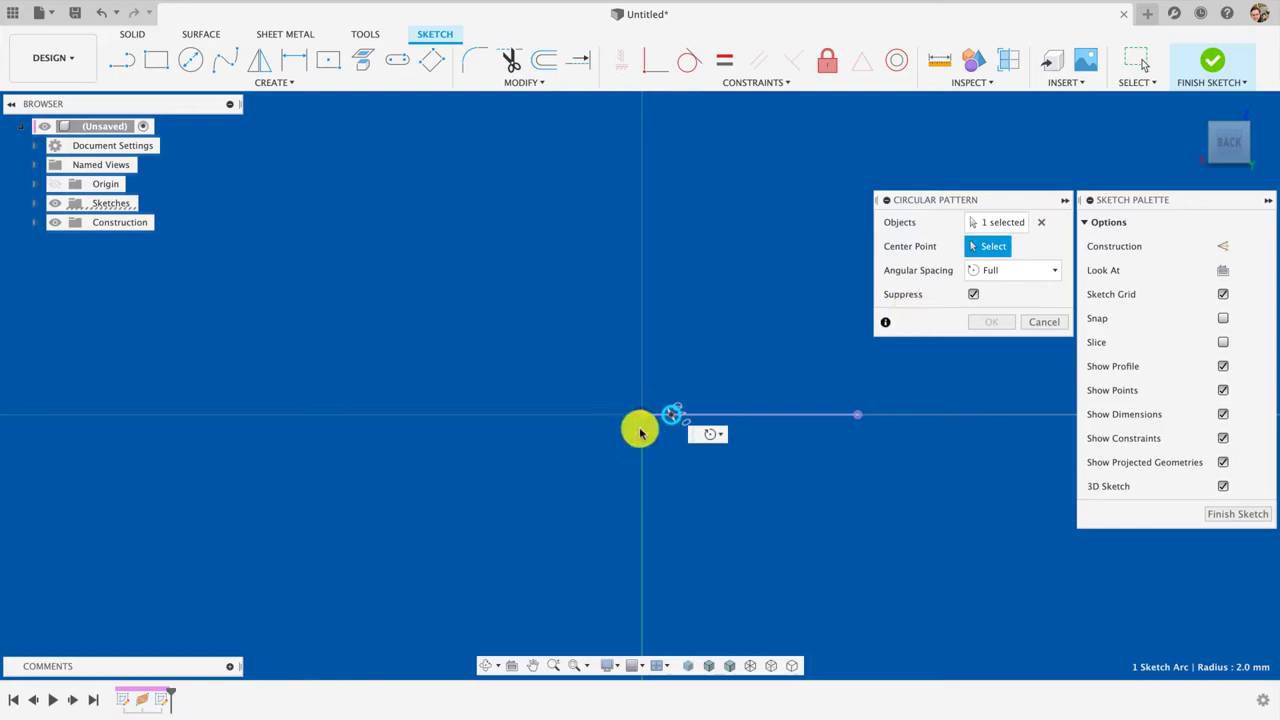
{"action": "left_click", "coordinate": [643, 416]}
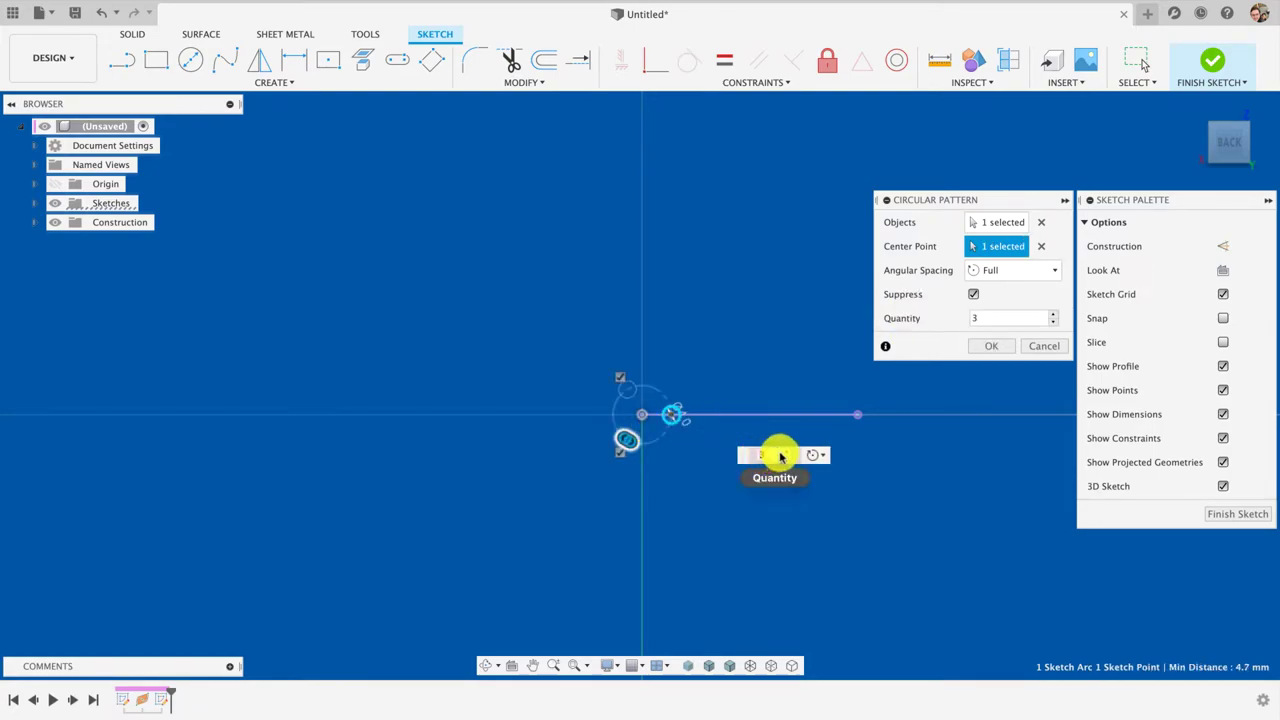
{"action": "key", "text": "Up"}
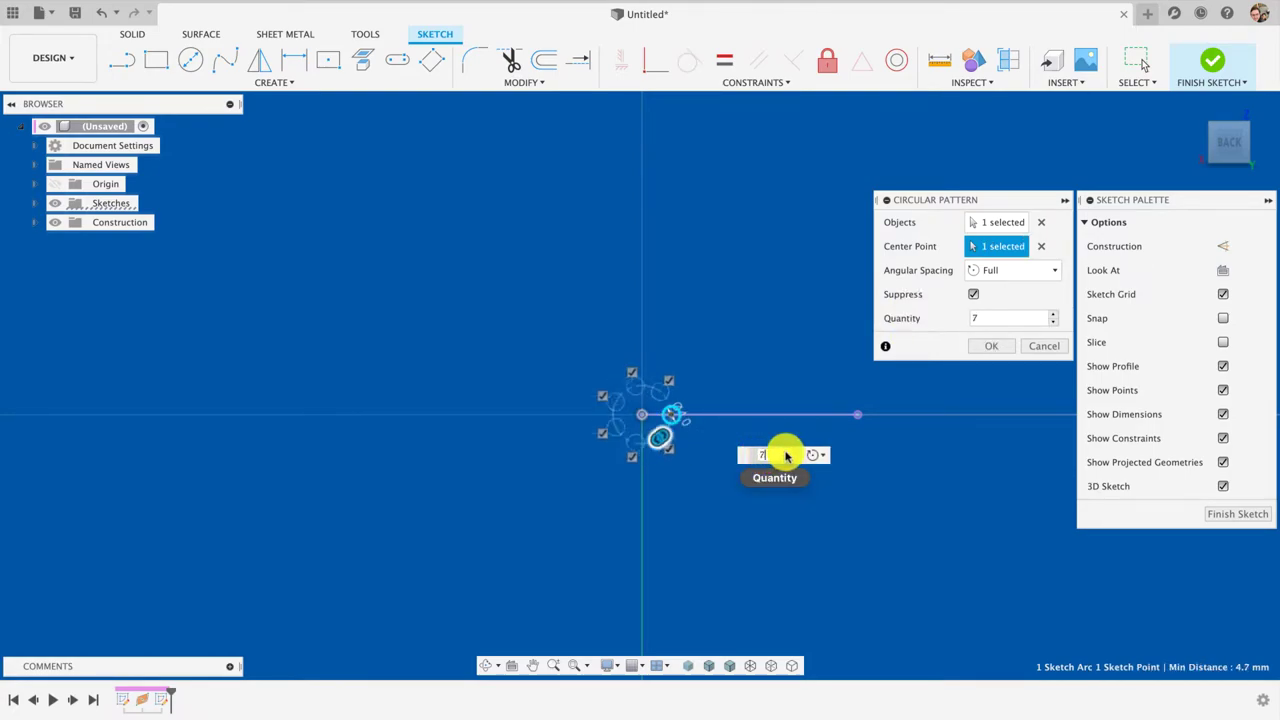
{"action": "key", "text": "Up"}
{"action": "key", "text": "Up"}
{"action": "key", "text": "Up"}
{"action": "key", "text": "Up"}
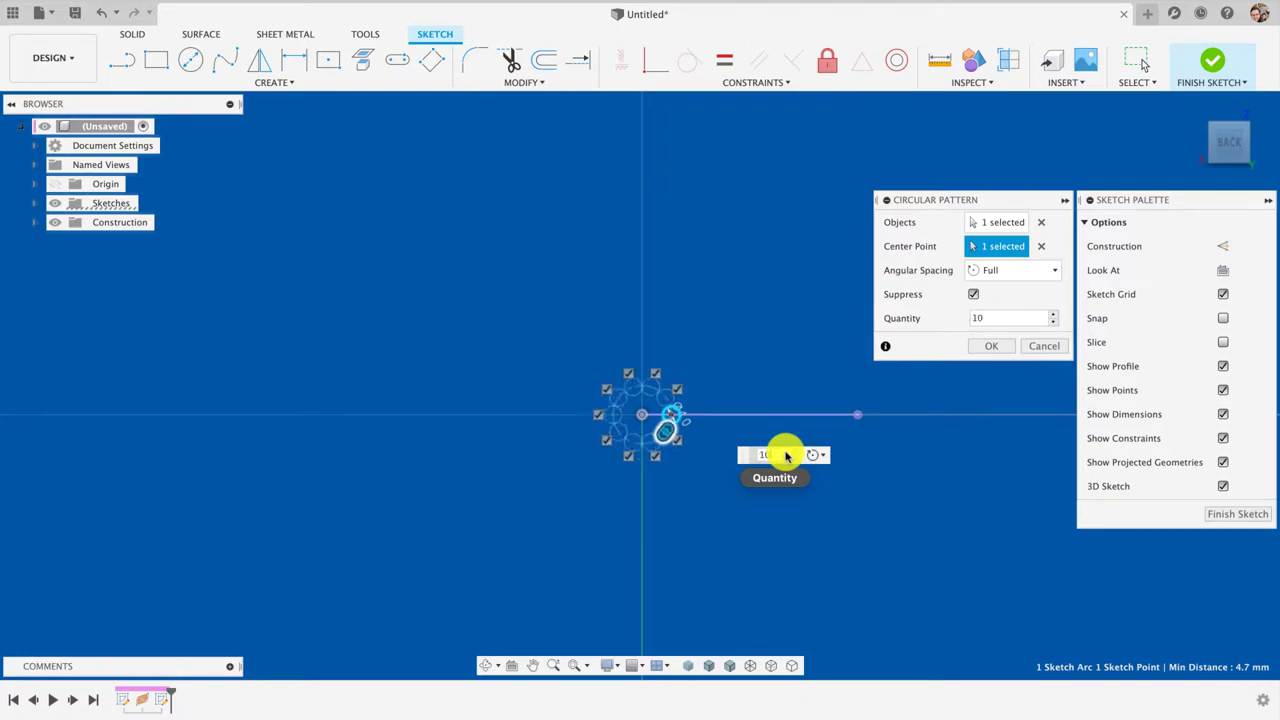
{"action": "left_click", "coordinate": [787, 459]}
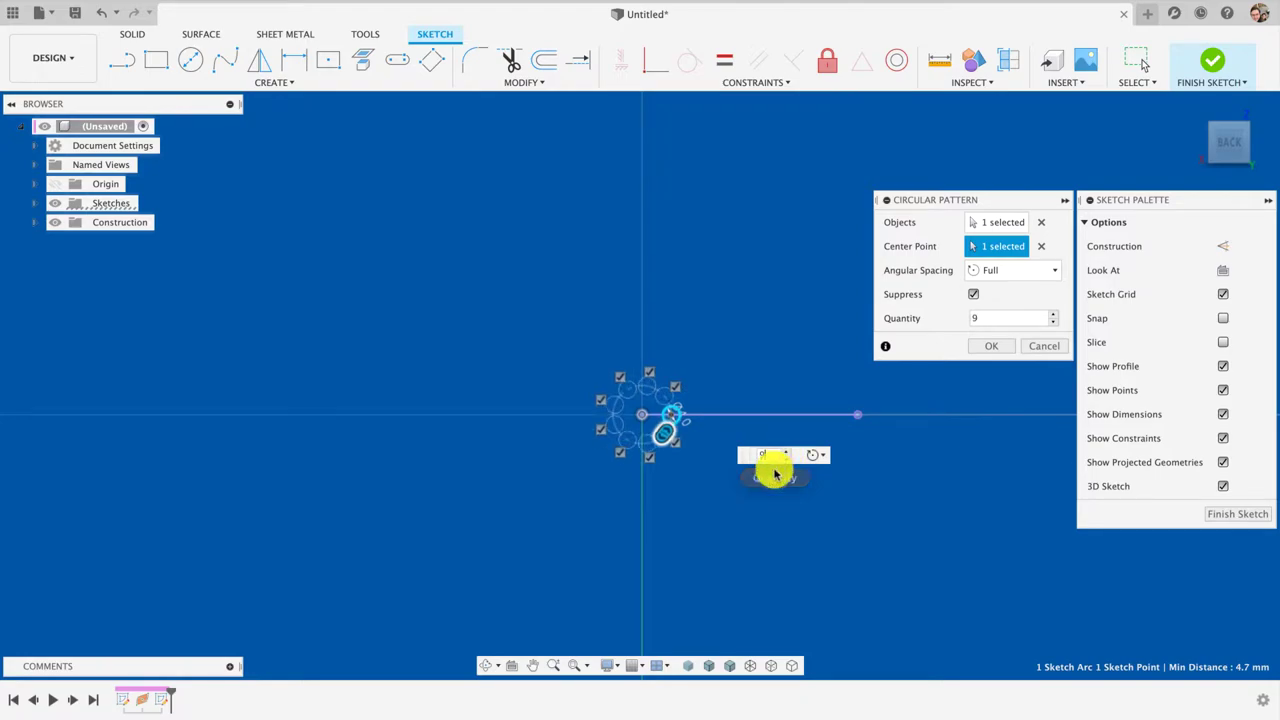
{"action": "left_click", "coordinate": [975, 358]}
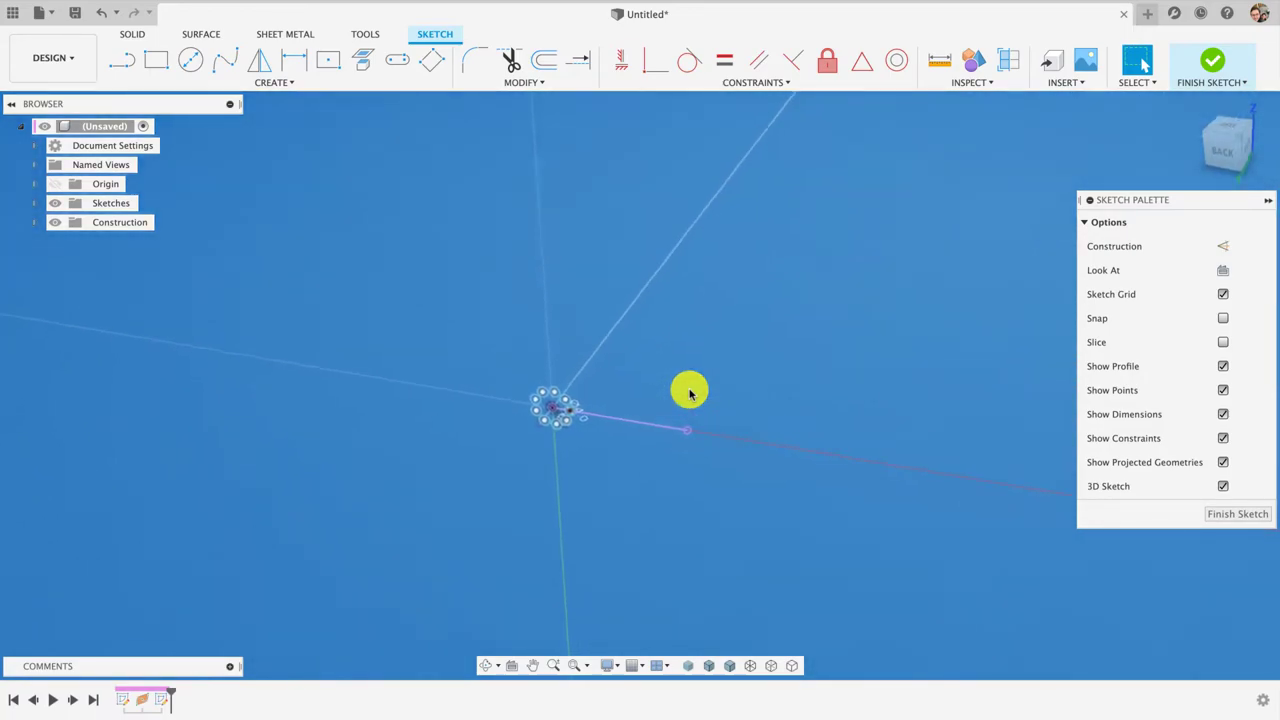
{"action": "left_click", "coordinate": [1230, 515]}
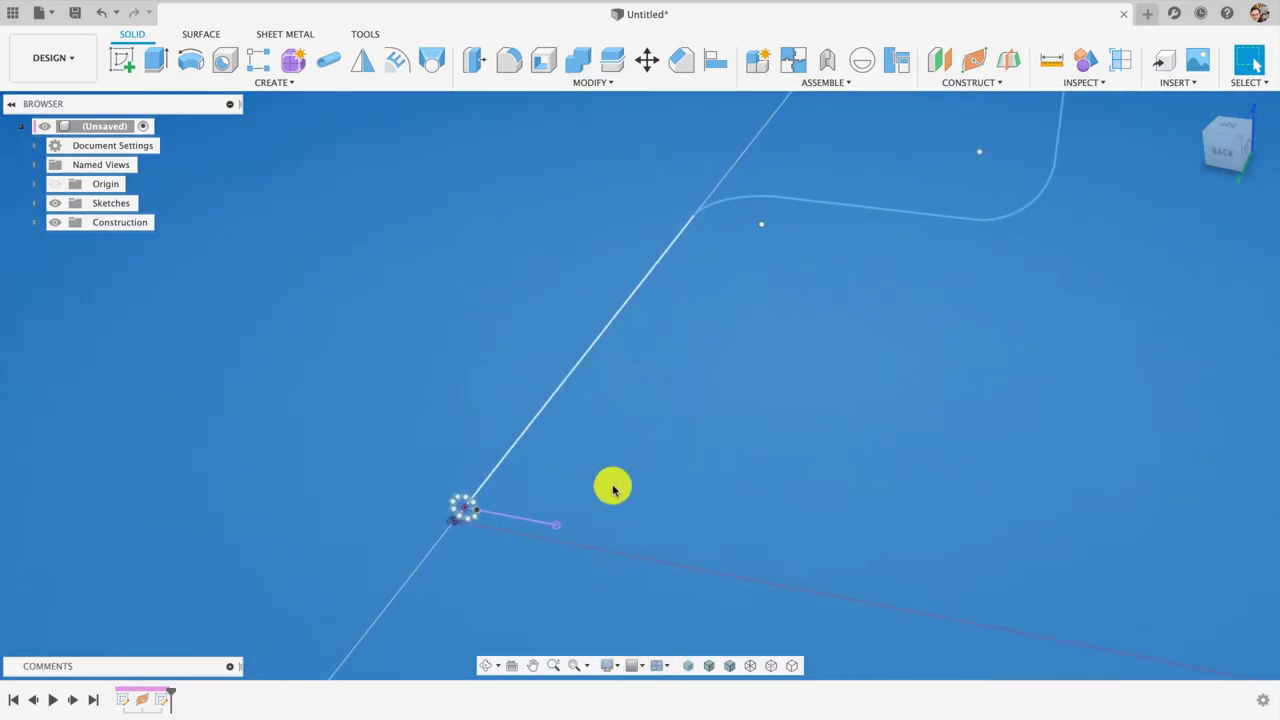
Switch off the layout grid from Display Settings and orbit to show the whole path.
{"action": "left_click", "coordinate": [620, 666]}
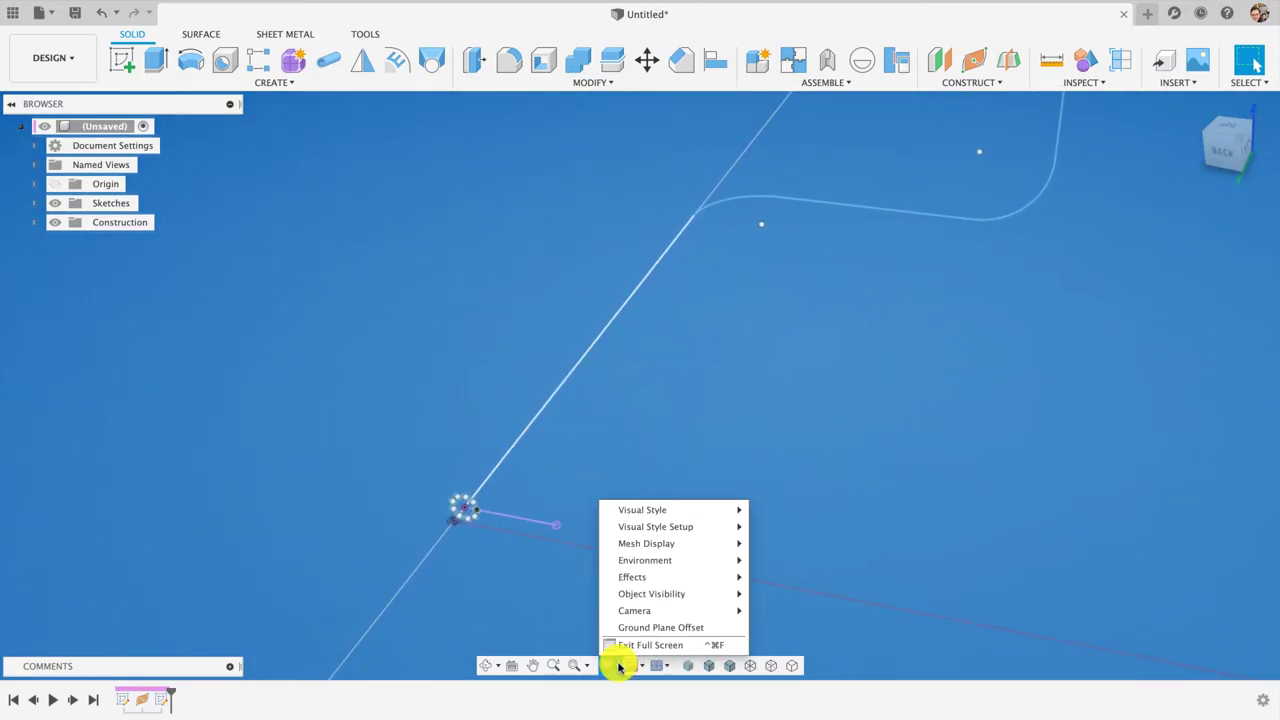
{"action": "left_click", "coordinate": [647, 669]}
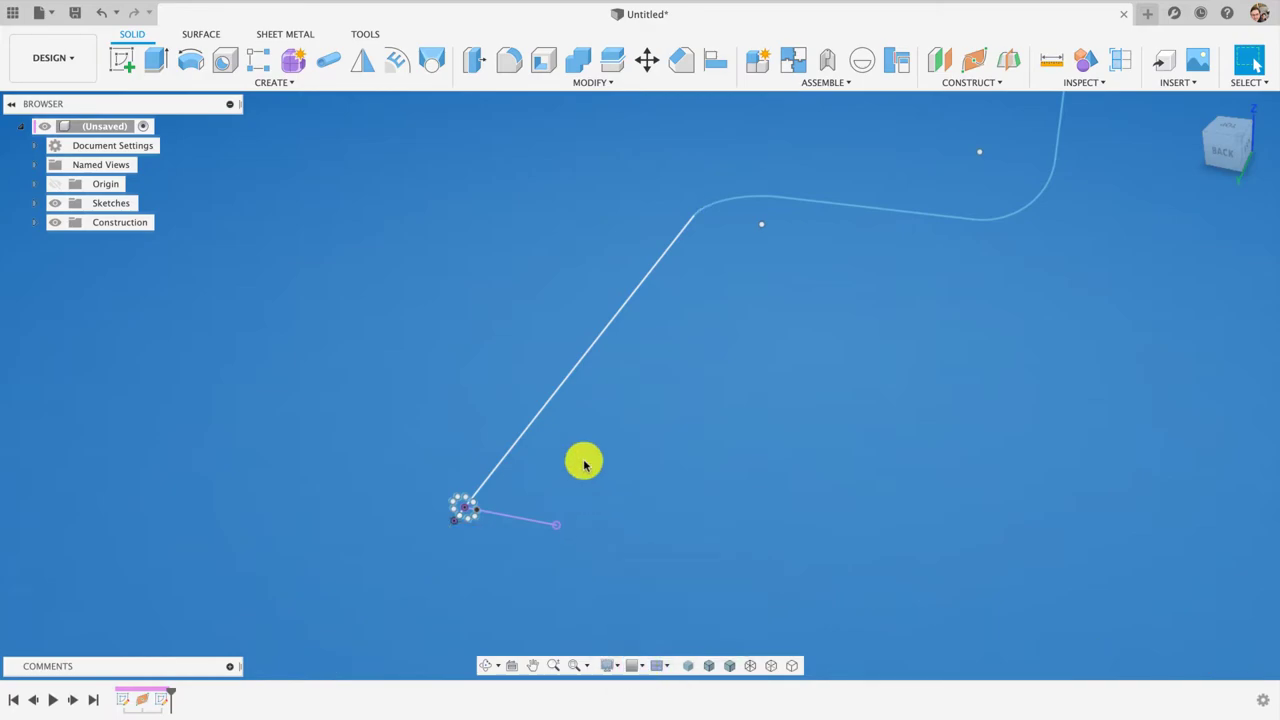
{"action": "middle_click_drag", "start_coordinate": [583, 460], "coordinate": [587, 494], "text": "shift"}
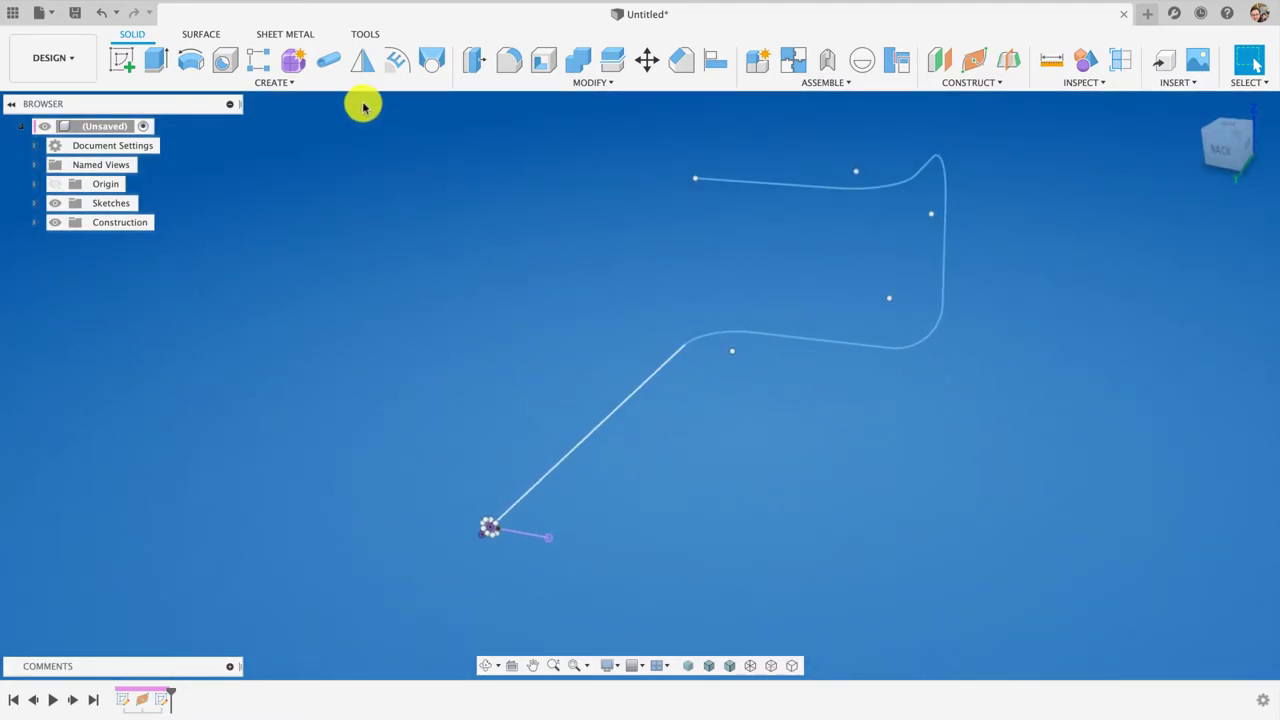
Start a Sweep and select the ten patterned strand circles as its profiles.
{"action": "left_click", "coordinate": [279, 82]}
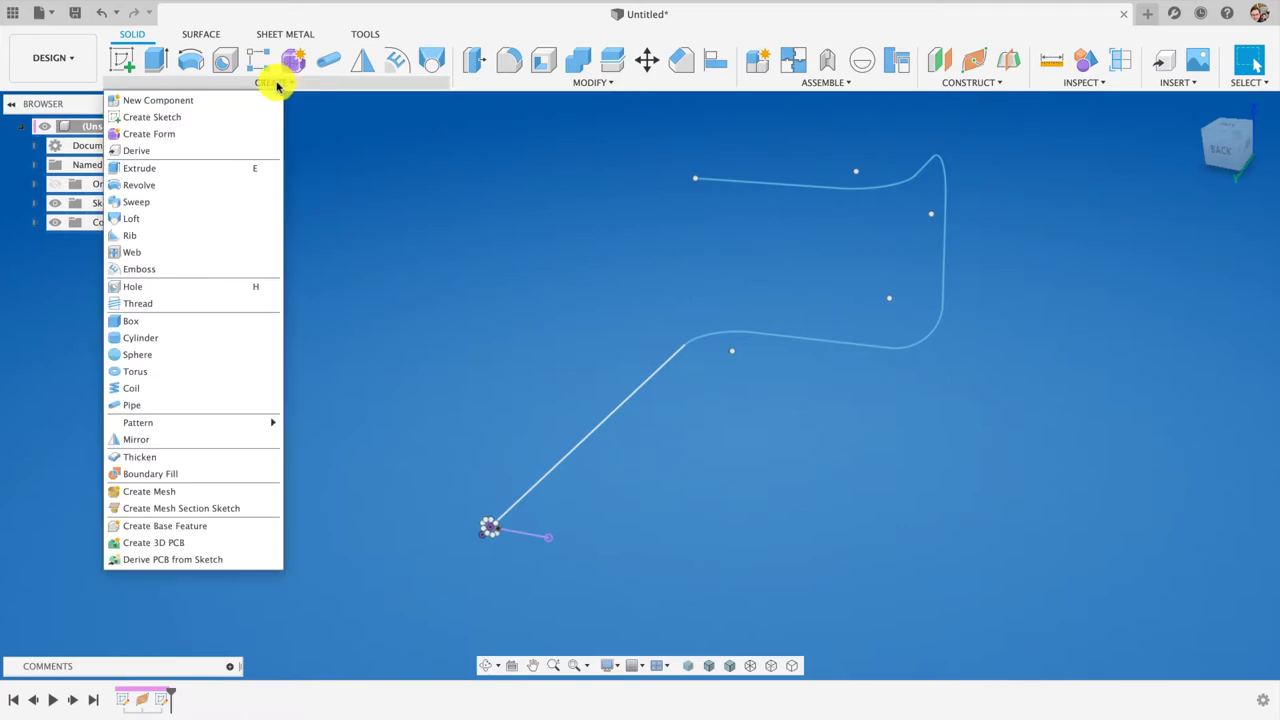
{"action": "left_click", "coordinate": [134, 202]}
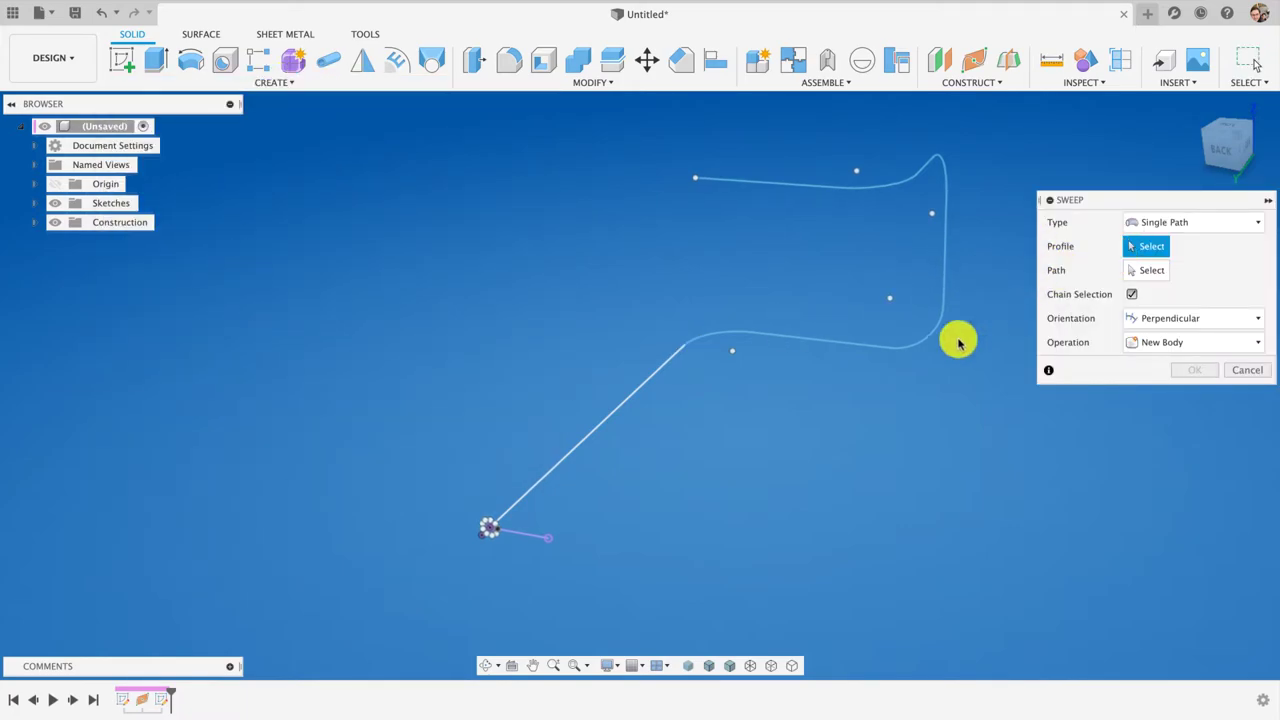
{"action": "scroll", "coordinate": [485, 565], "scroll_direction": "up", "scroll_amount": 2}
{"action": "scroll", "coordinate": [430, 556], "scroll_direction": "up", "scroll_amount": 2}
{"action": "scroll", "coordinate": [392, 558], "scroll_direction": "up", "scroll_amount": 1}
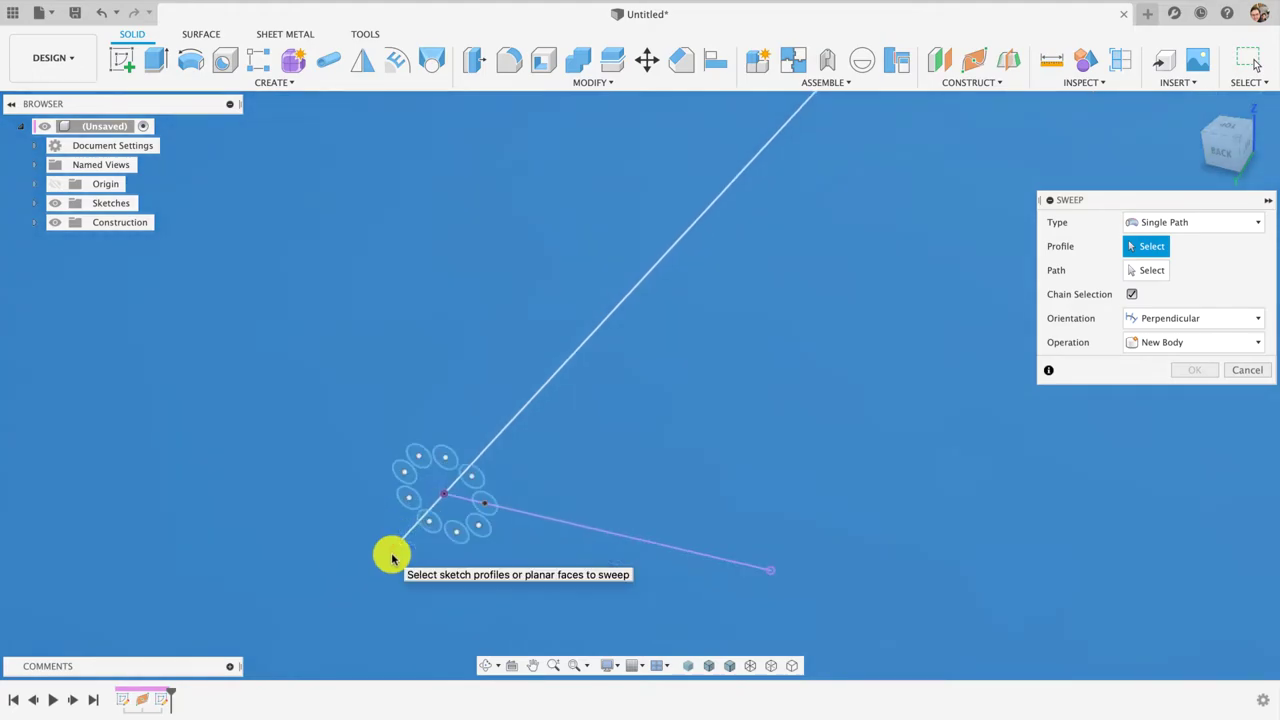
{"action": "scroll", "coordinate": [392, 558], "scroll_direction": "up", "scroll_amount": 1}
{"action": "left_click", "coordinate": [452, 447]}
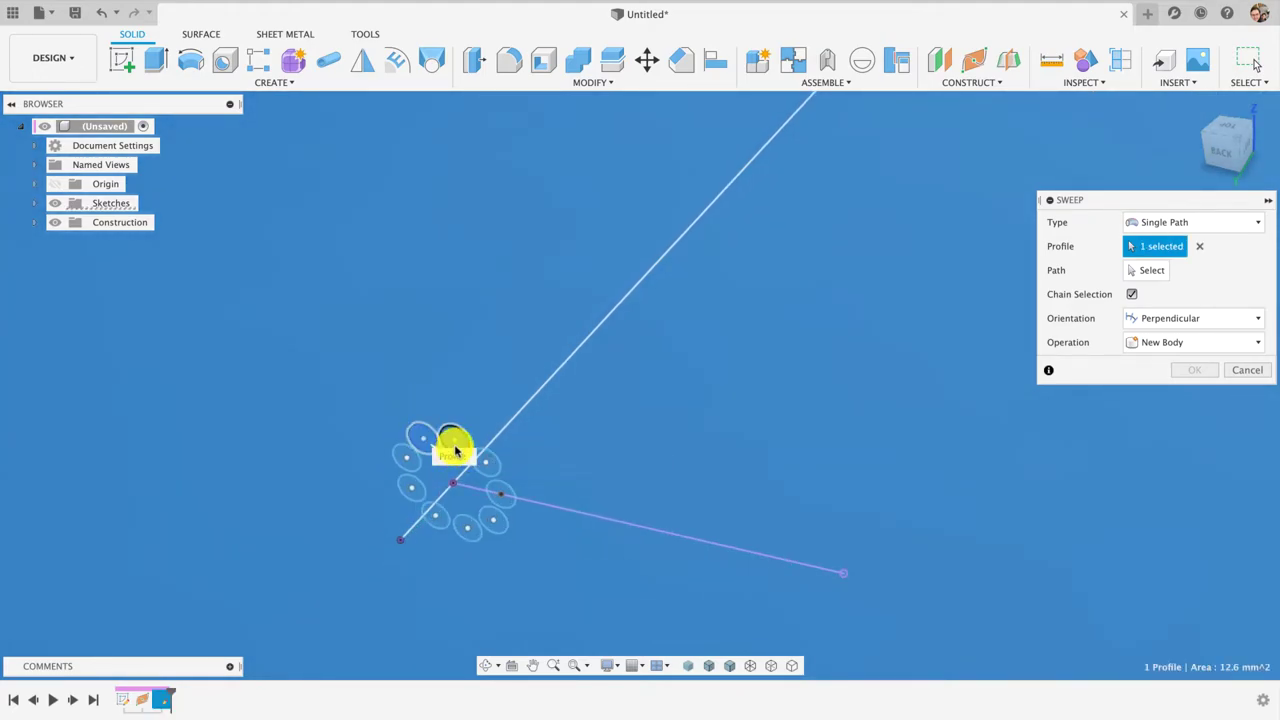
{"action": "left_click", "coordinate": [493, 503]}
{"action": "left_click", "coordinate": [477, 540]}
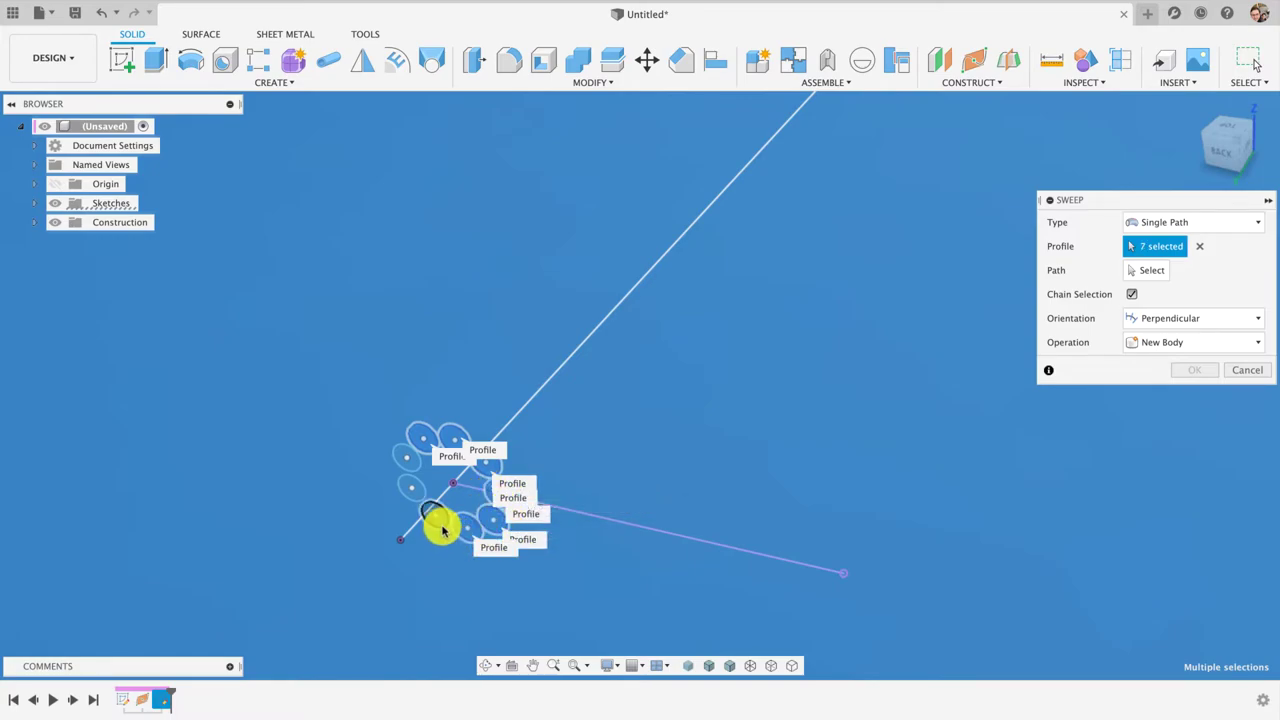
{"action": "left_click", "coordinate": [437, 523]}
{"action": "left_click", "coordinate": [400, 467]}
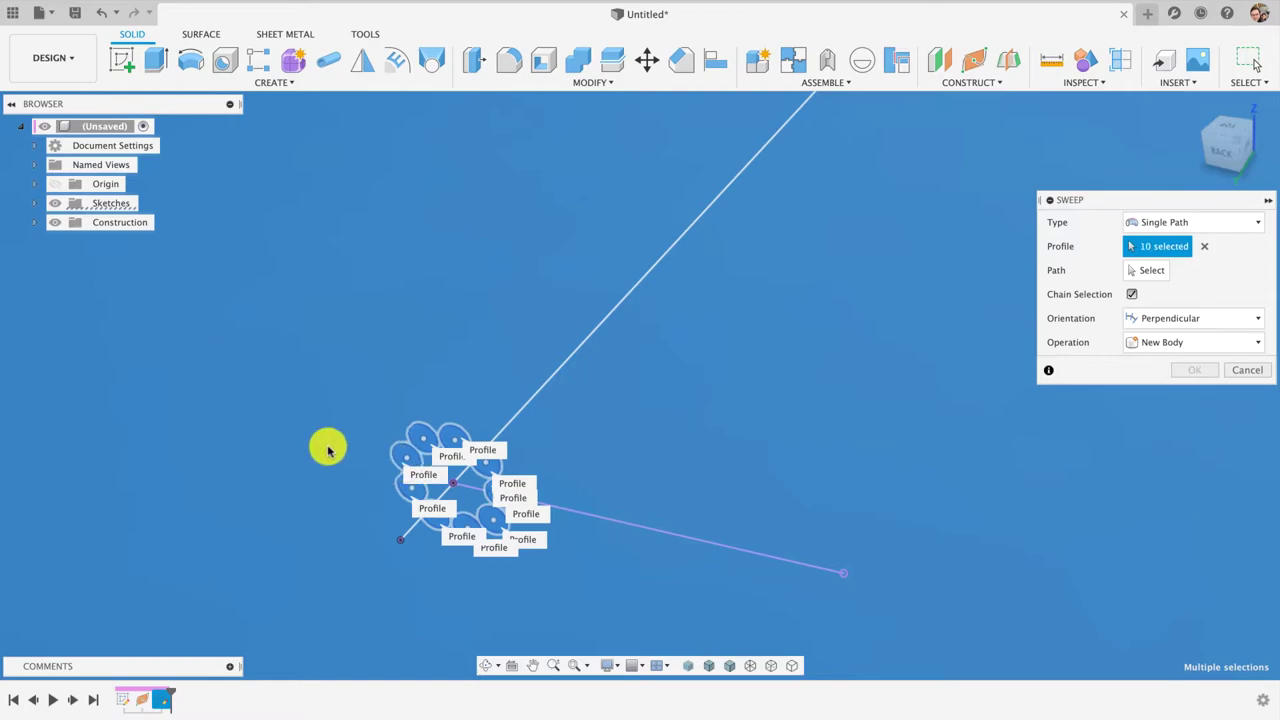
{"action": "left_click", "coordinate": [1148, 270]}
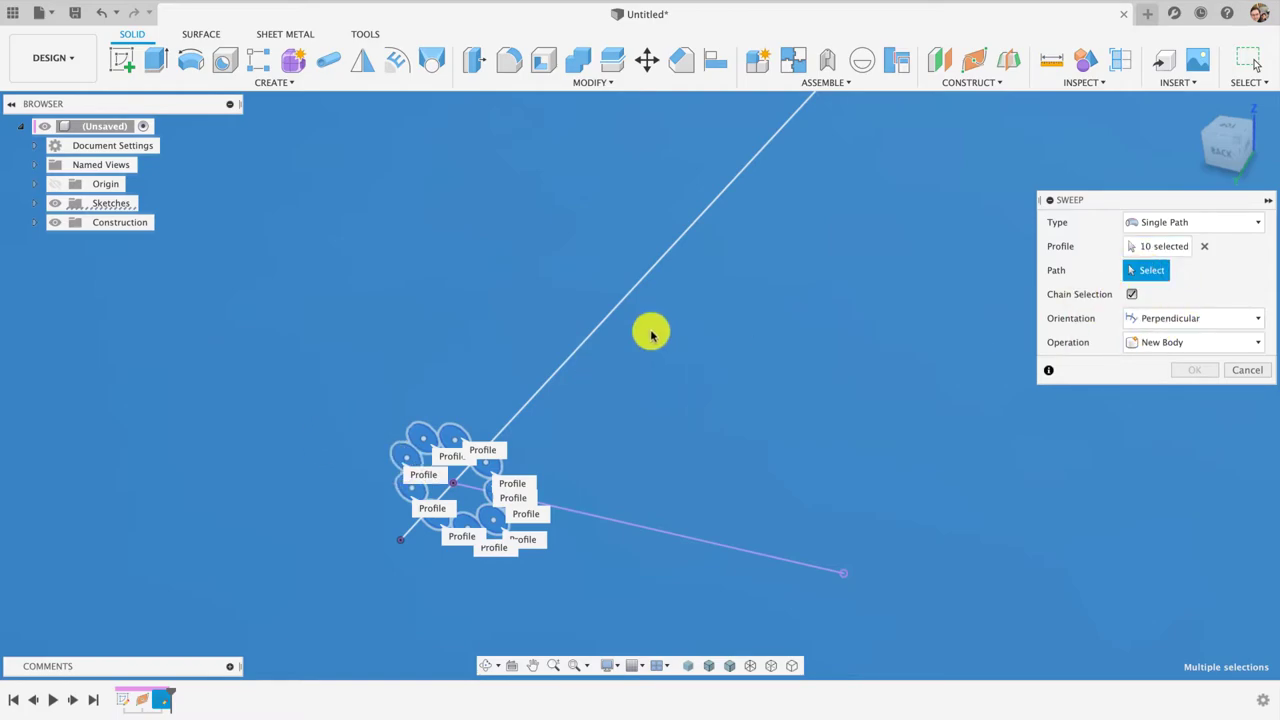
Set the filleted line as the sweep path, check the preview, and confirm the sweep.
{"action": "left_click", "coordinate": [597, 335]}
{"action": "scroll", "coordinate": [655, 380], "scroll_direction": "down", "scroll_amount": 3}
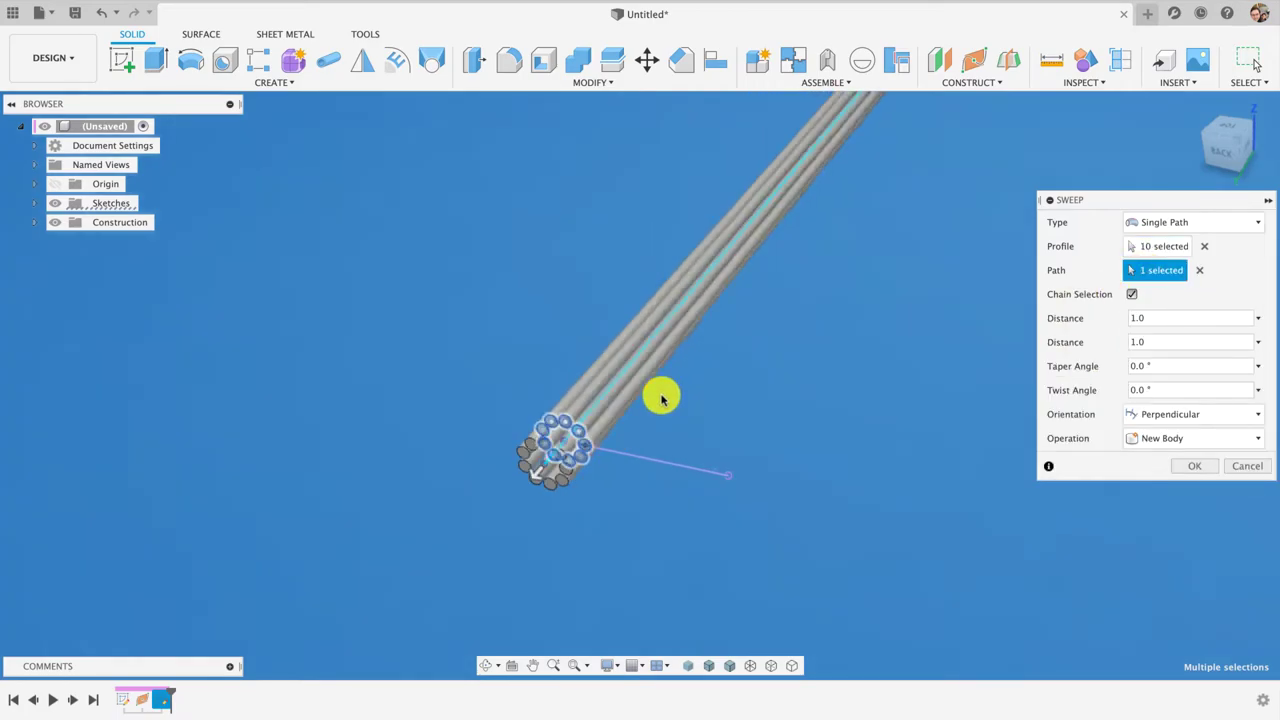
{"action": "scroll", "coordinate": [680, 392], "scroll_direction": "down", "scroll_amount": 3}
{"action": "middle_click_drag", "start_coordinate": [703, 392], "coordinate": [580, 477]}
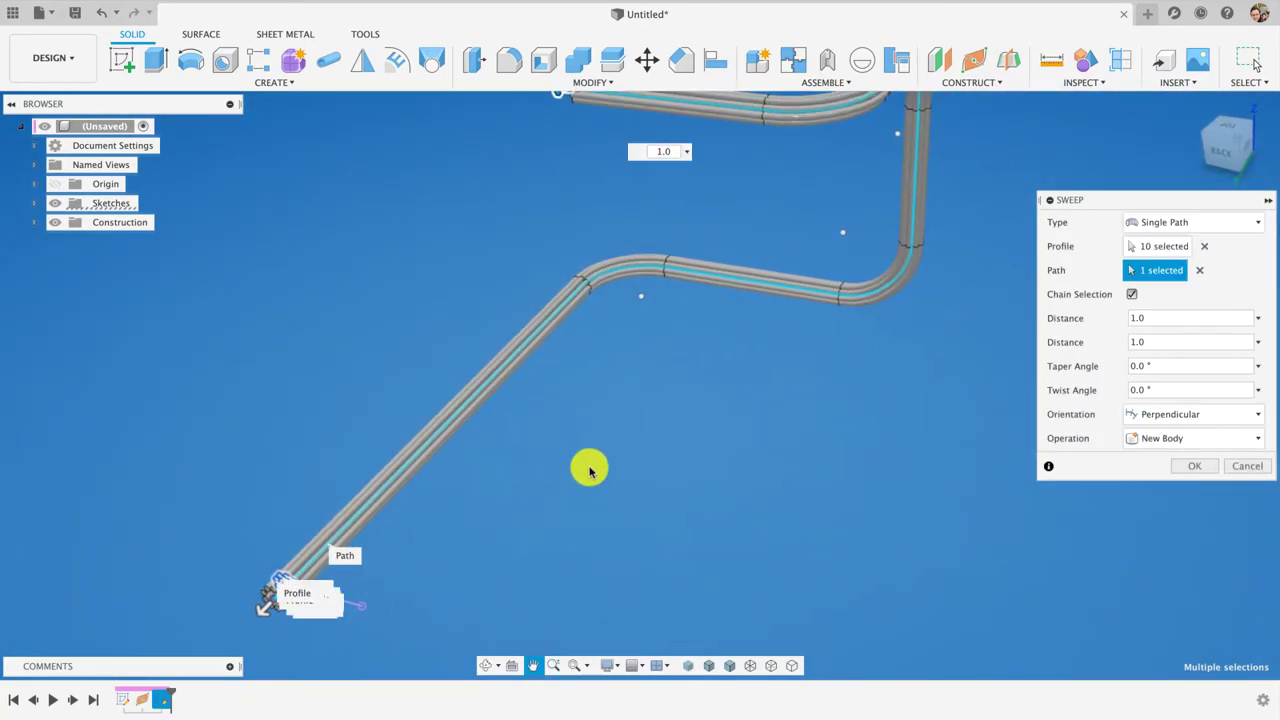
{"action": "scroll", "coordinate": [604, 459], "scroll_direction": "down", "scroll_amount": 5}
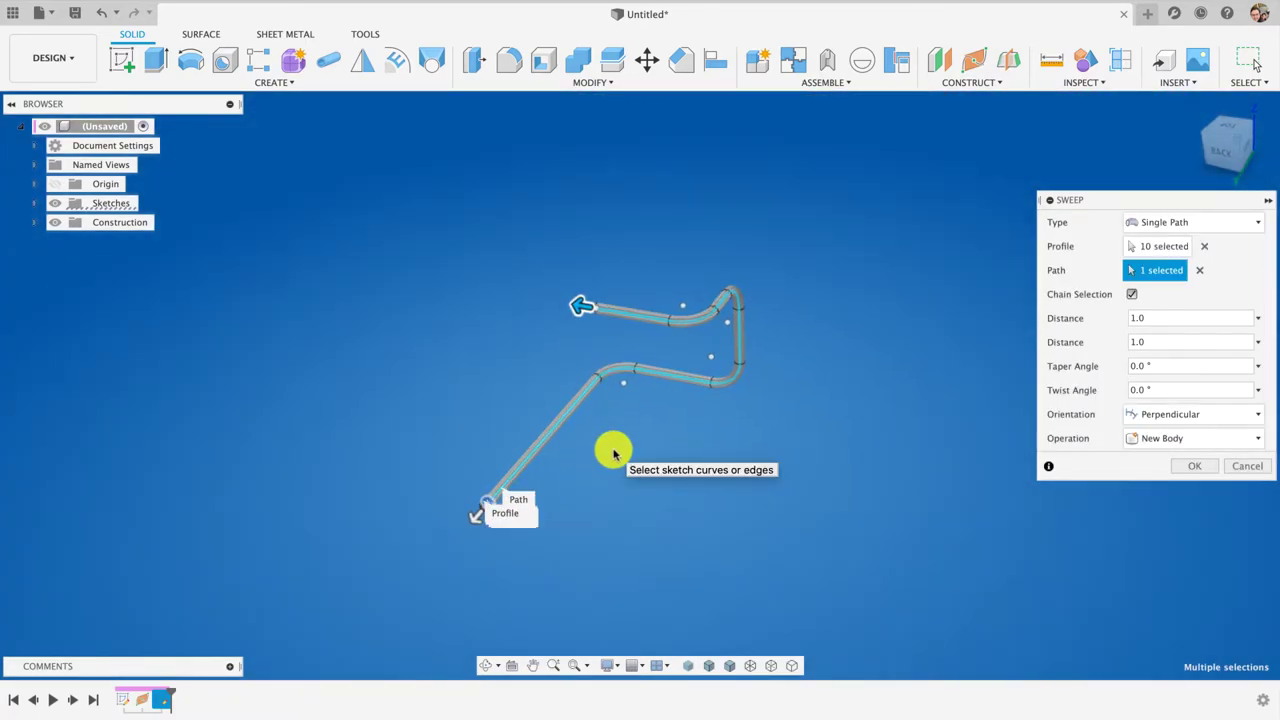
{"action": "middle_click_drag", "start_coordinate": [613, 455], "coordinate": [649, 447], "text": "shift"}
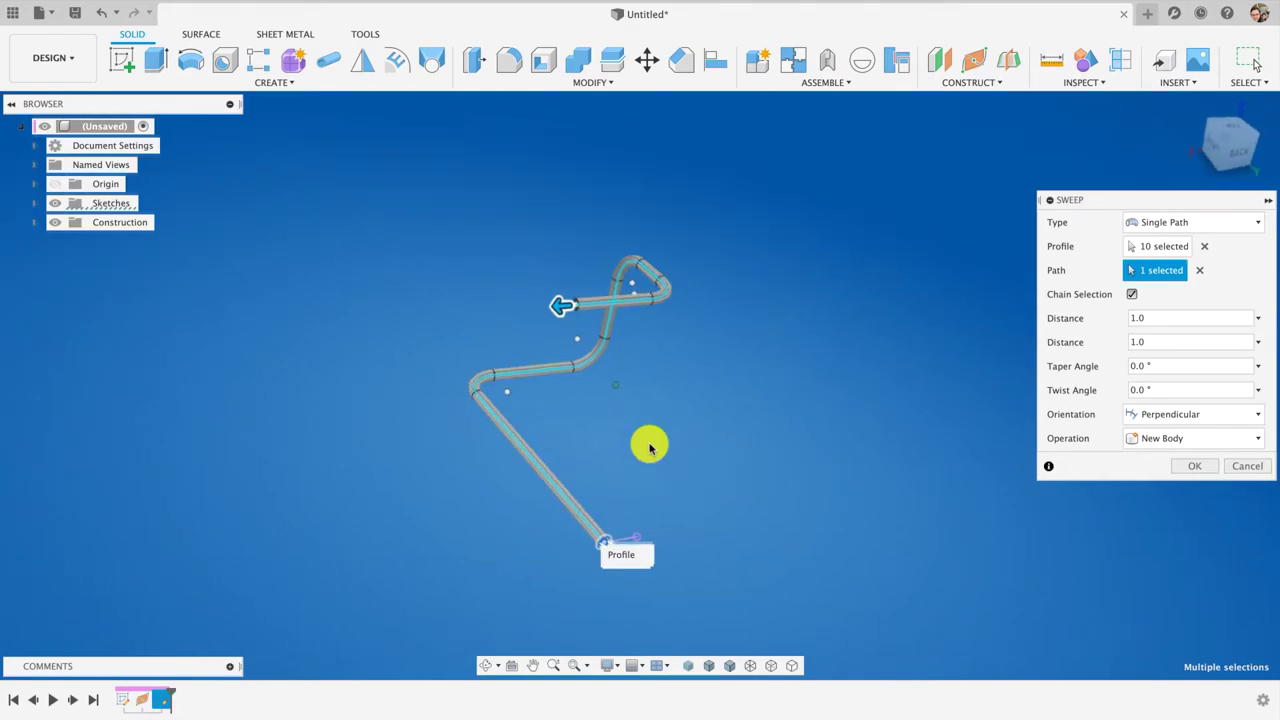
{"action": "scroll", "coordinate": [649, 447], "scroll_direction": "up", "scroll_amount": 2}
{"action": "scroll", "coordinate": [649, 447], "scroll_direction": "up", "scroll_amount": 2}
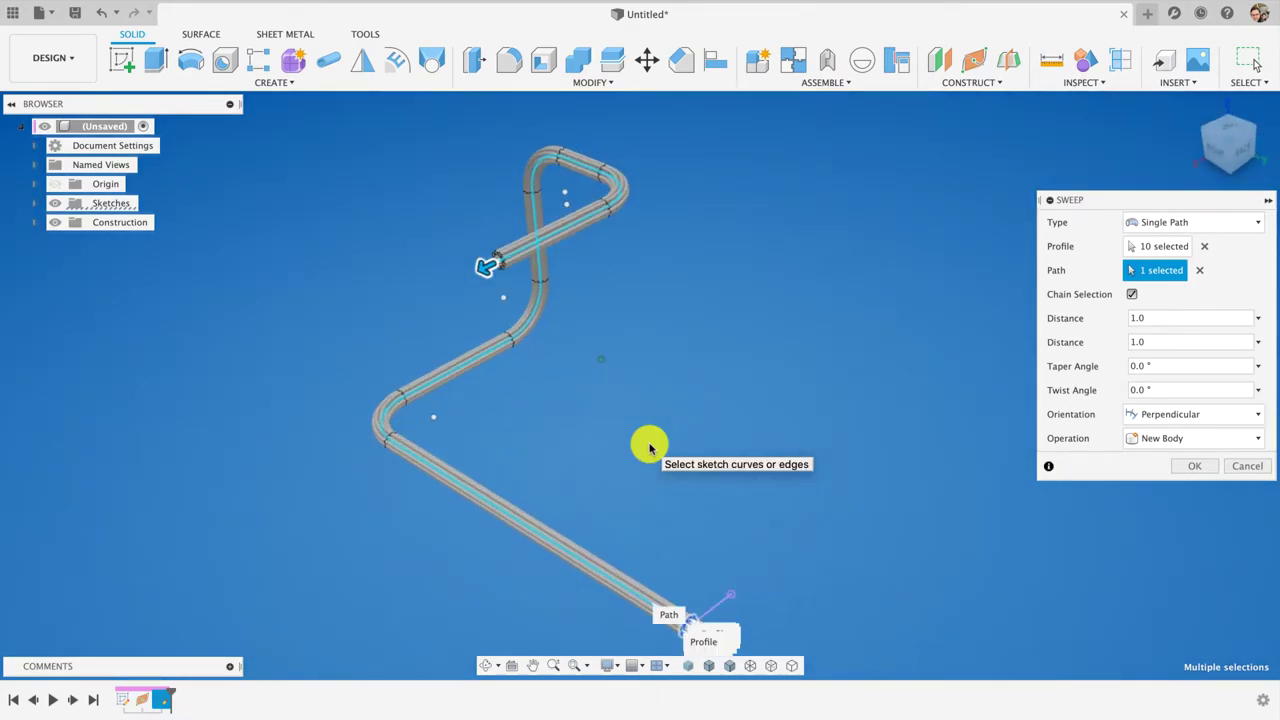
{"action": "left_click", "coordinate": [1201, 468]}
{"action": "middle_click_drag", "start_coordinate": [669, 449], "coordinate": [751, 403], "text": "shift"}
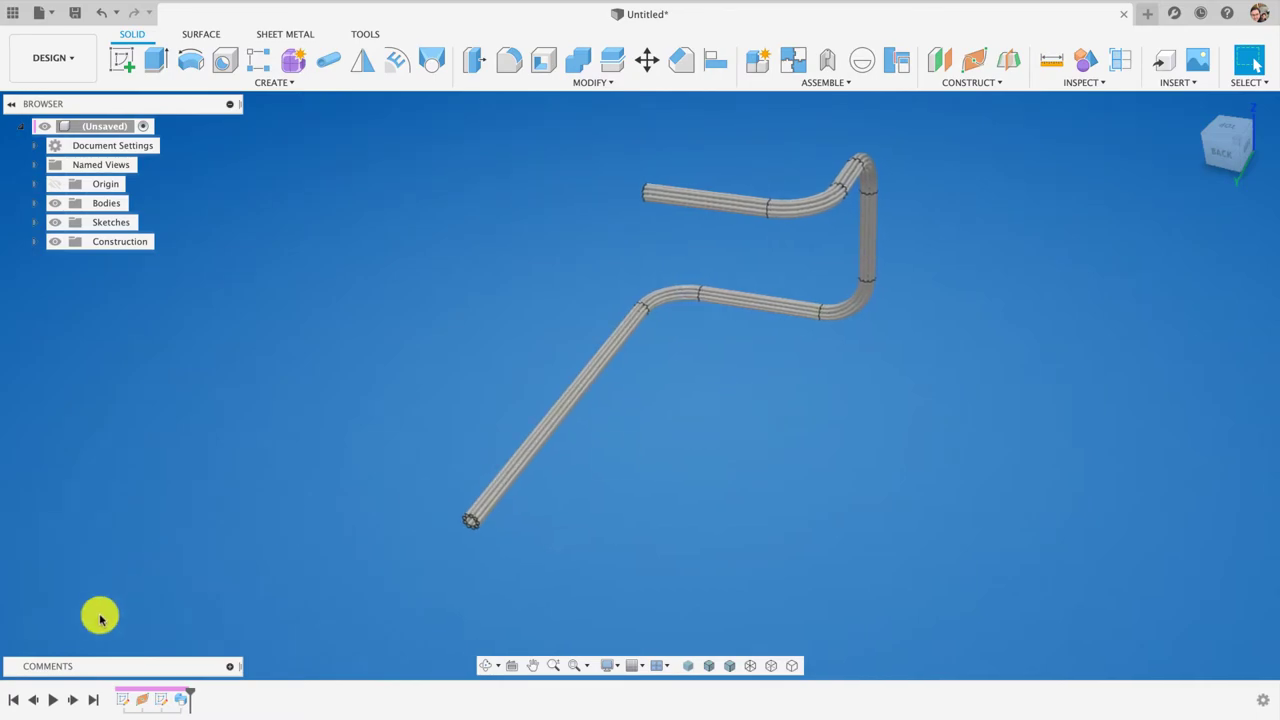
Edit Sweep1 from the timeline and enter a twist angle of 360.
{"action": "left_click", "coordinate": [181, 698]}
{"action": "right_click", "coordinate": [181, 698]}
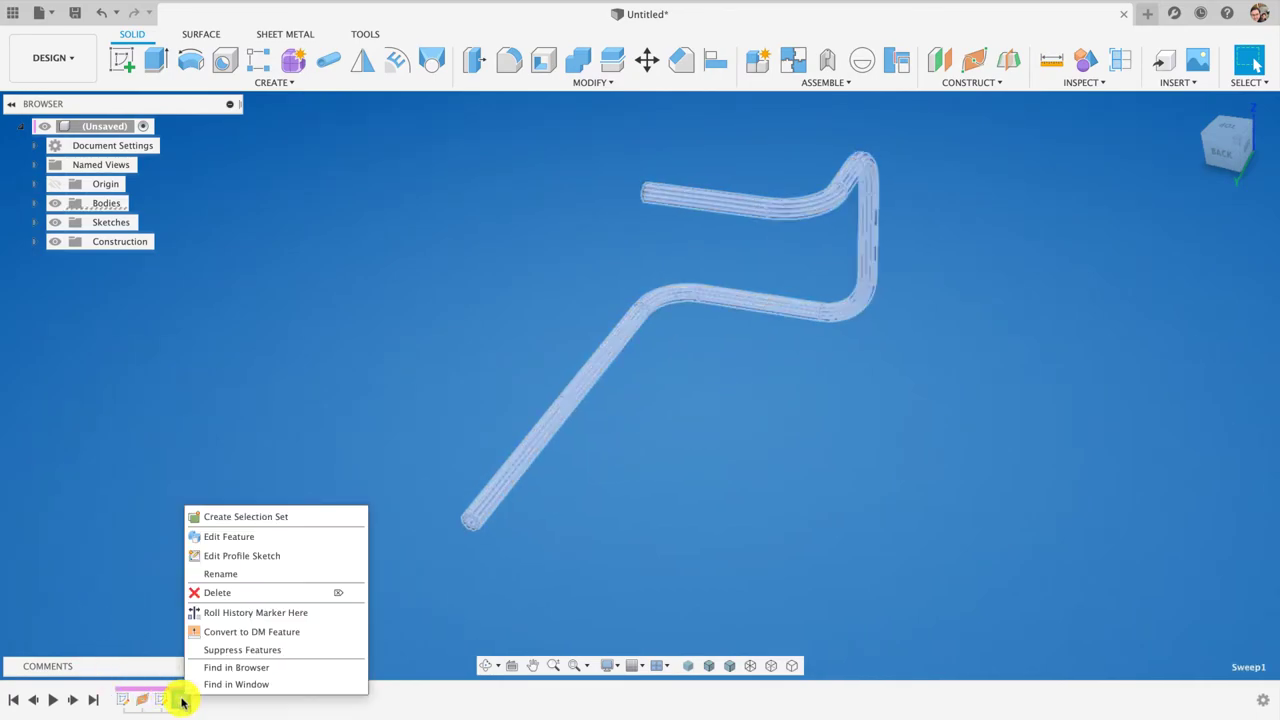
{"action": "left_click", "coordinate": [239, 541]}
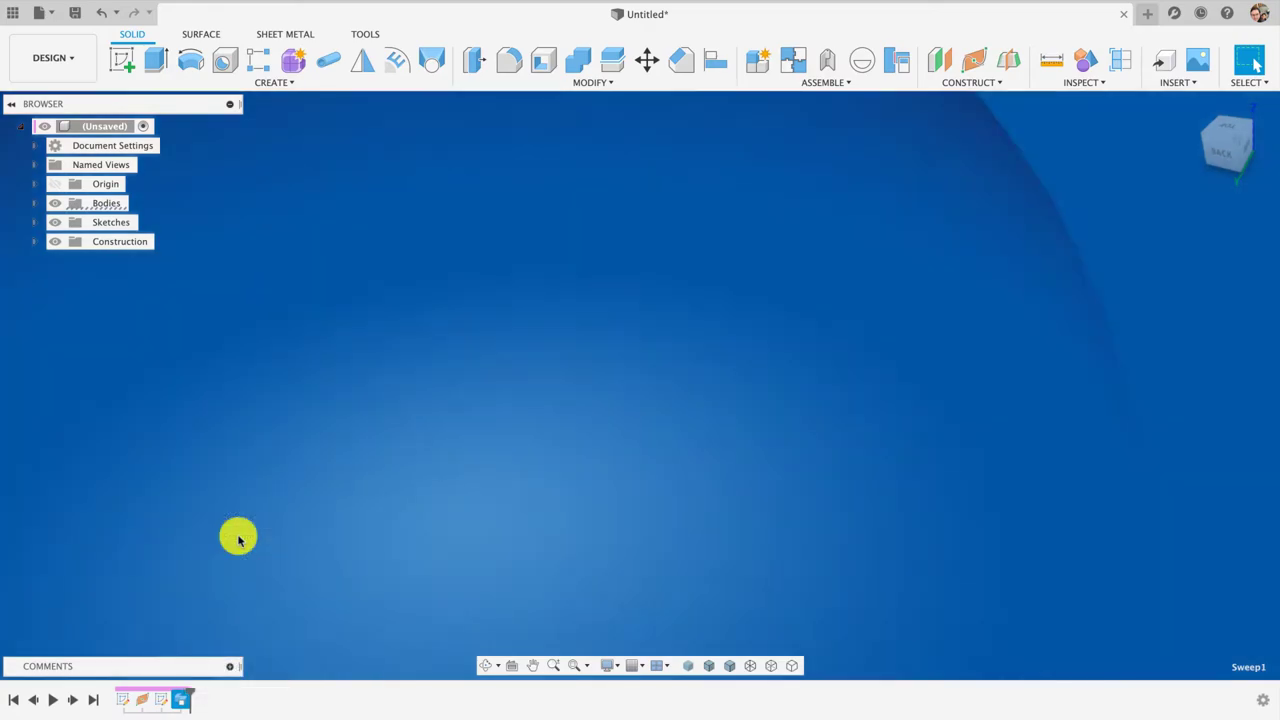
{"action": "left_click", "coordinate": [1160, 393]}
{"action": "type", "text": "360"}
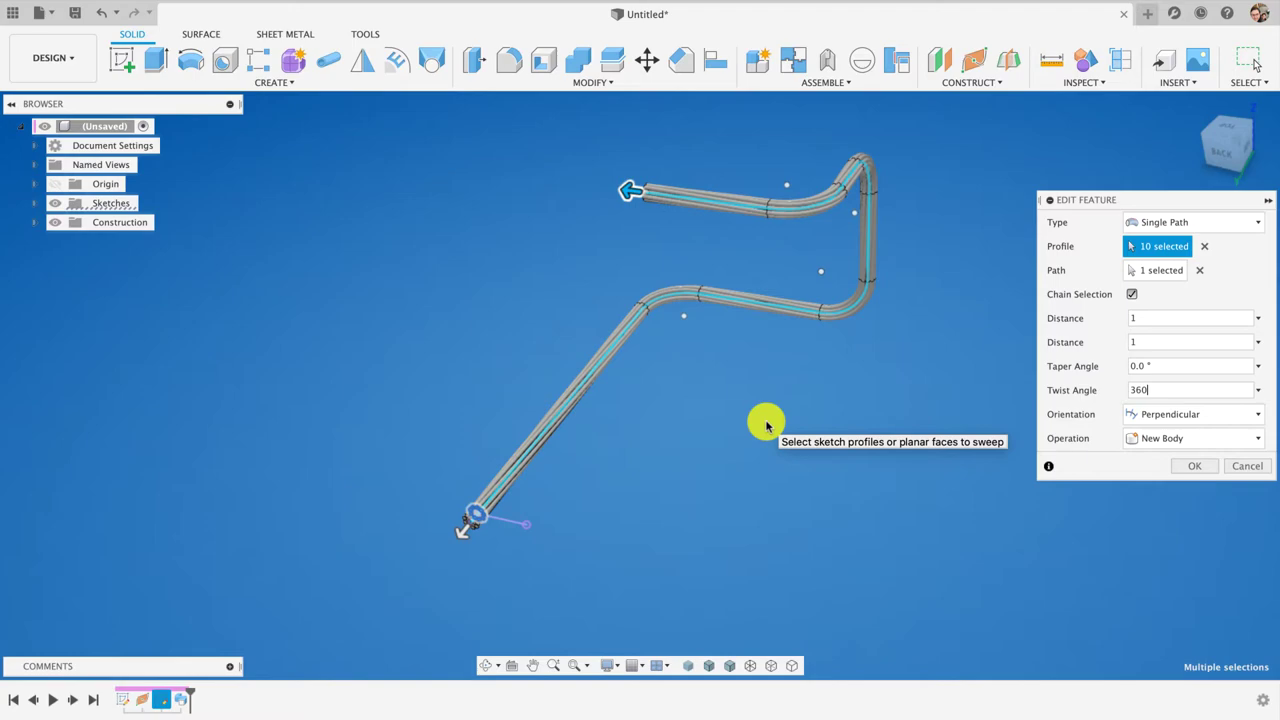
Change the sweep twist angle to 360*4 and confirm, reviewing the preview from top and home views.
{"action": "mouse_move", "coordinate": [766, 426]}
{"action": "middle_mouse_down", "text": "shift"}
{"action": "mouse_move", "coordinate": [537, 440]}
{"action": "mouse_move", "coordinate": [623, 320]}
{"action": "mouse_move", "coordinate": [797, 180]}
{"action": "mouse_move", "coordinate": [812, 196]}
{"action": "mouse_move", "coordinate": [1210, 133]}
{"action": "middle_mouse_up", "text": "shift"}
{"action": "scroll", "coordinate": [811, 191], "scroll_direction": "up", "scroll_amount": 3}
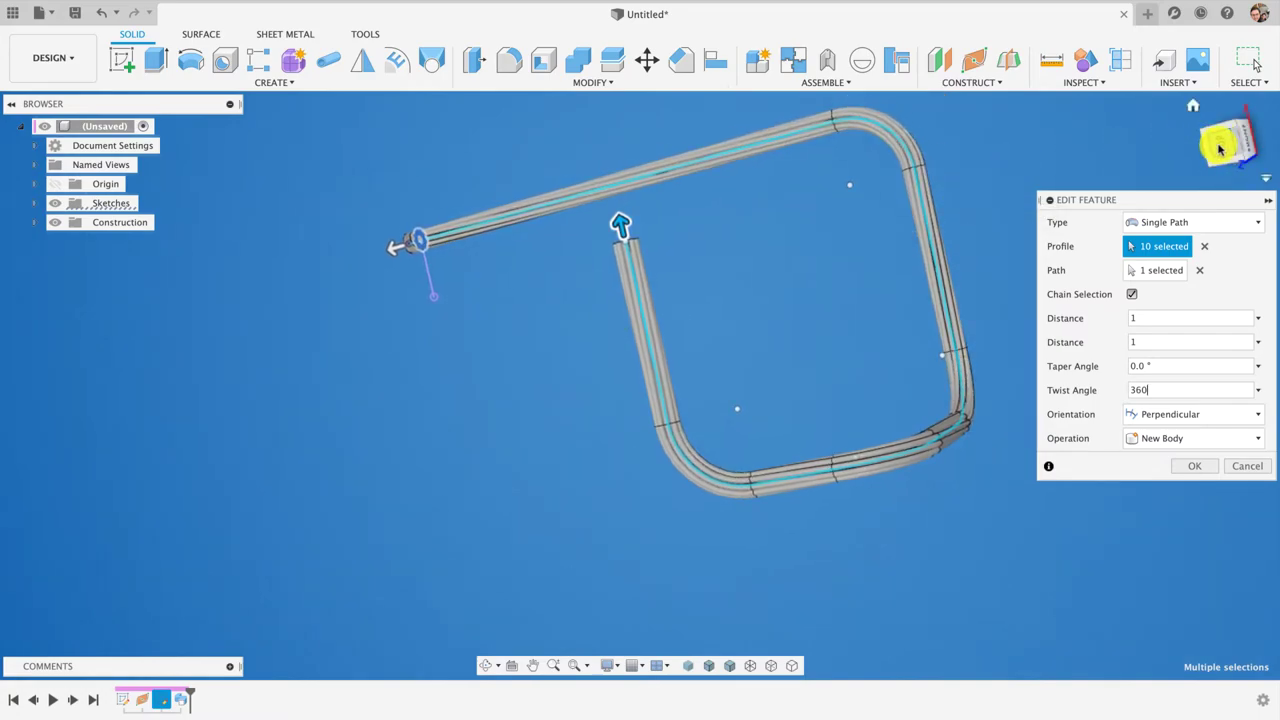
{"action": "left_click", "coordinate": [1222, 148]}
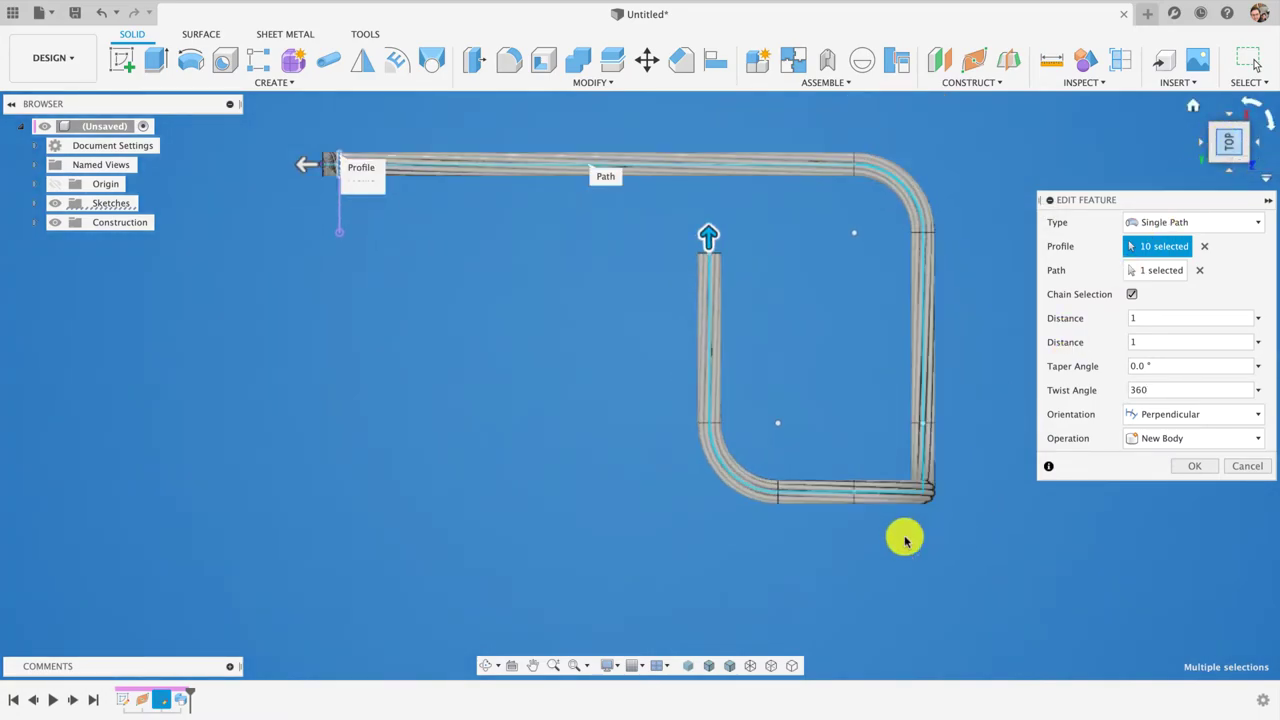
{"action": "key", "text": "F6"}
{"action": "type", "text": "*4"}
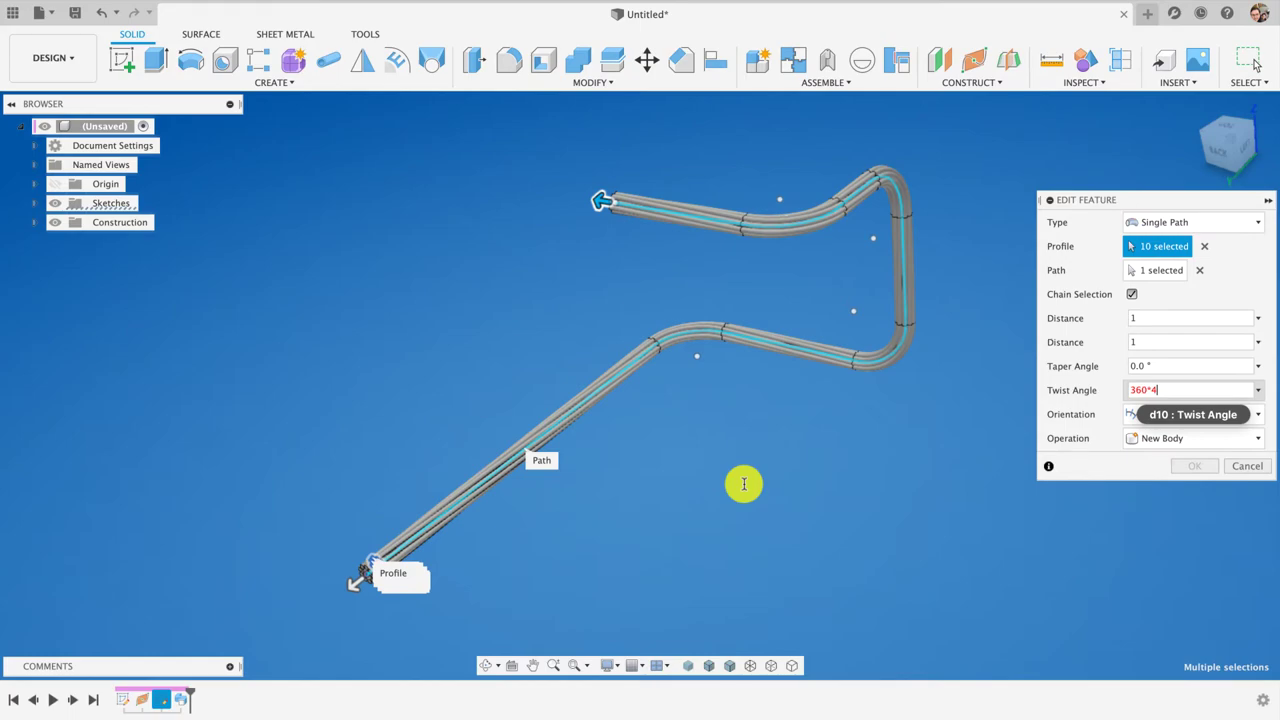
{"action": "key", "text": "Return"}
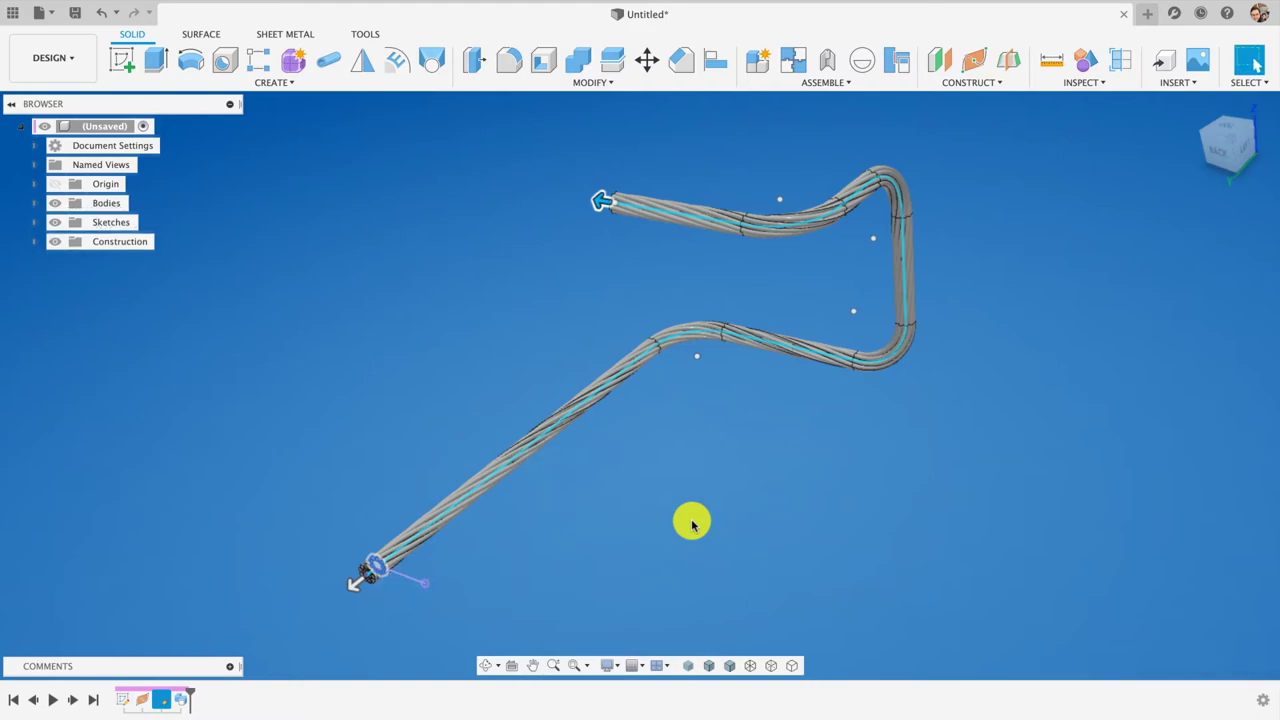
{"action": "scroll", "coordinate": [640, 535], "scroll_direction": "up", "scroll_amount": 5}
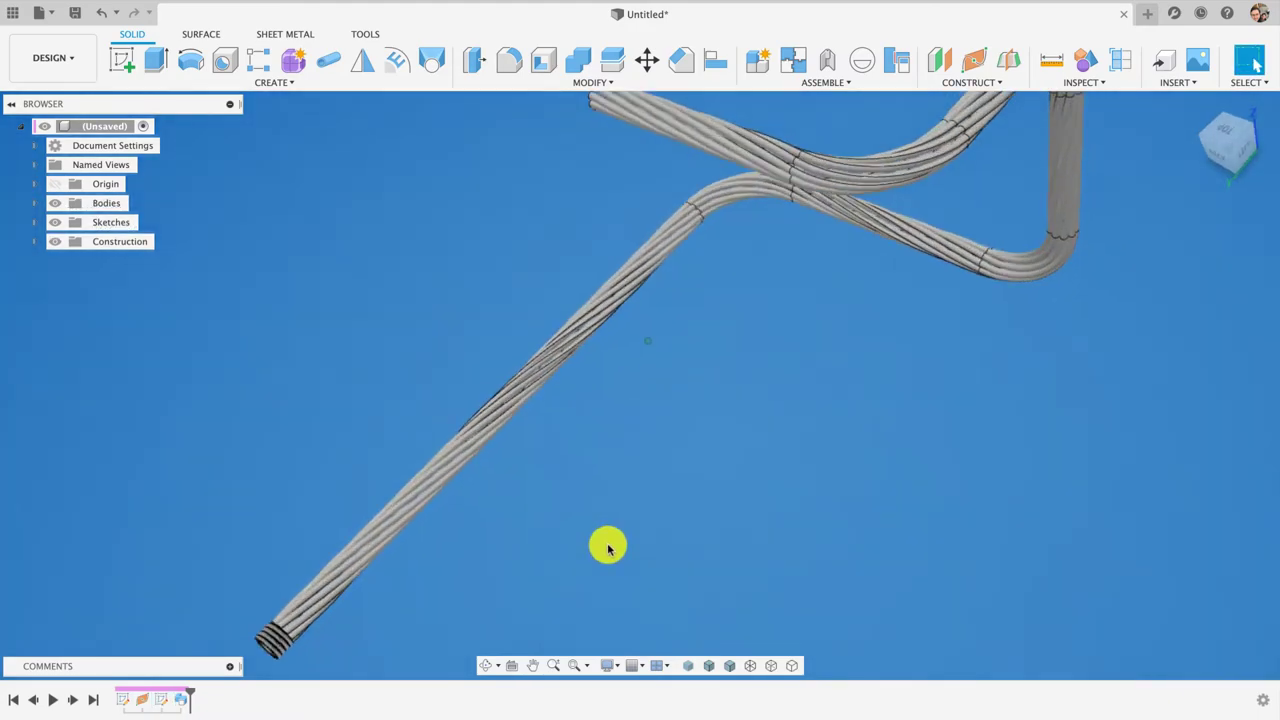
{"action": "middle_click_drag", "start_coordinate": [608, 537], "coordinate": [512, 563], "text": "shift"}
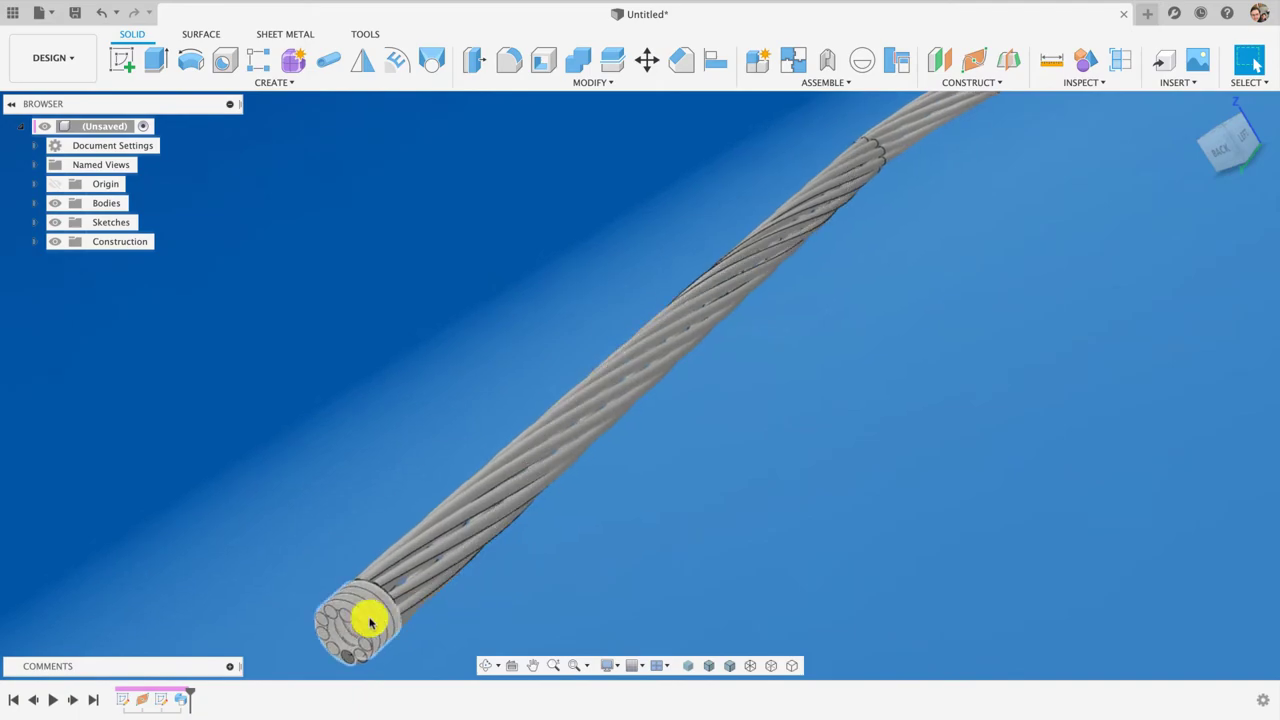
{"action": "middle_click_drag", "start_coordinate": [491, 609], "coordinate": [541, 622], "text": "shift"}
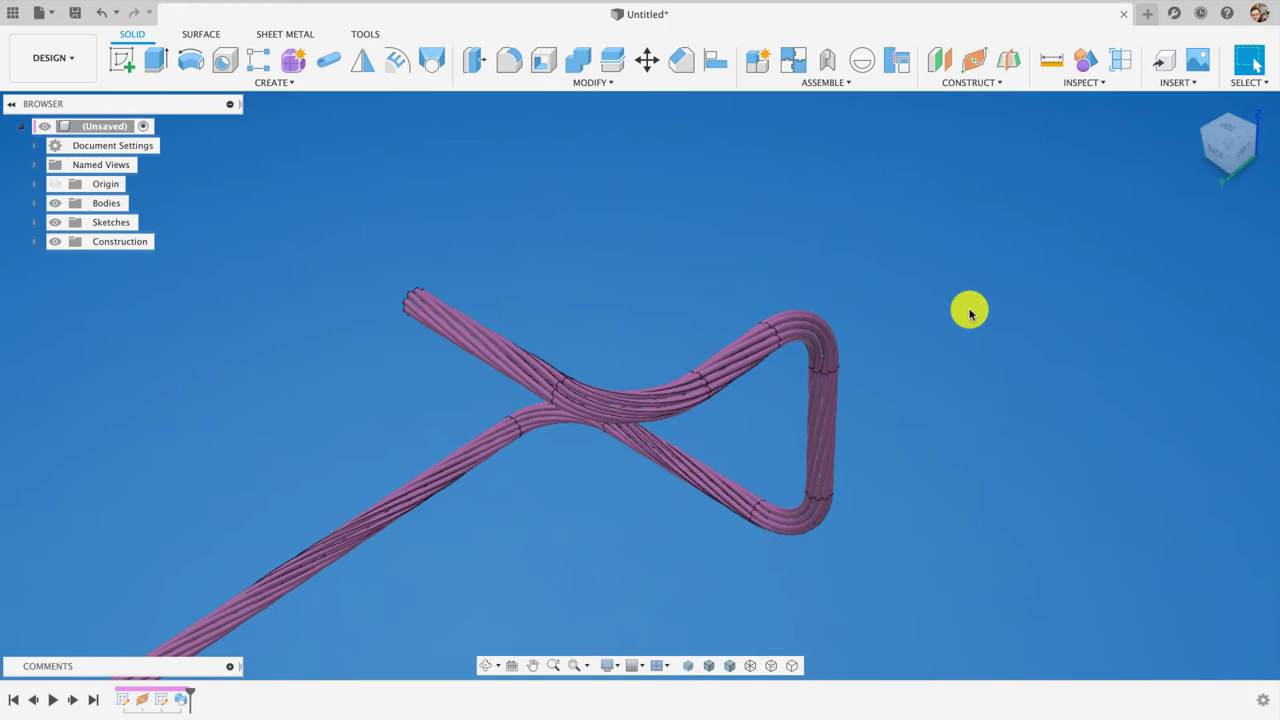
{"action": "key", "text": "a"}
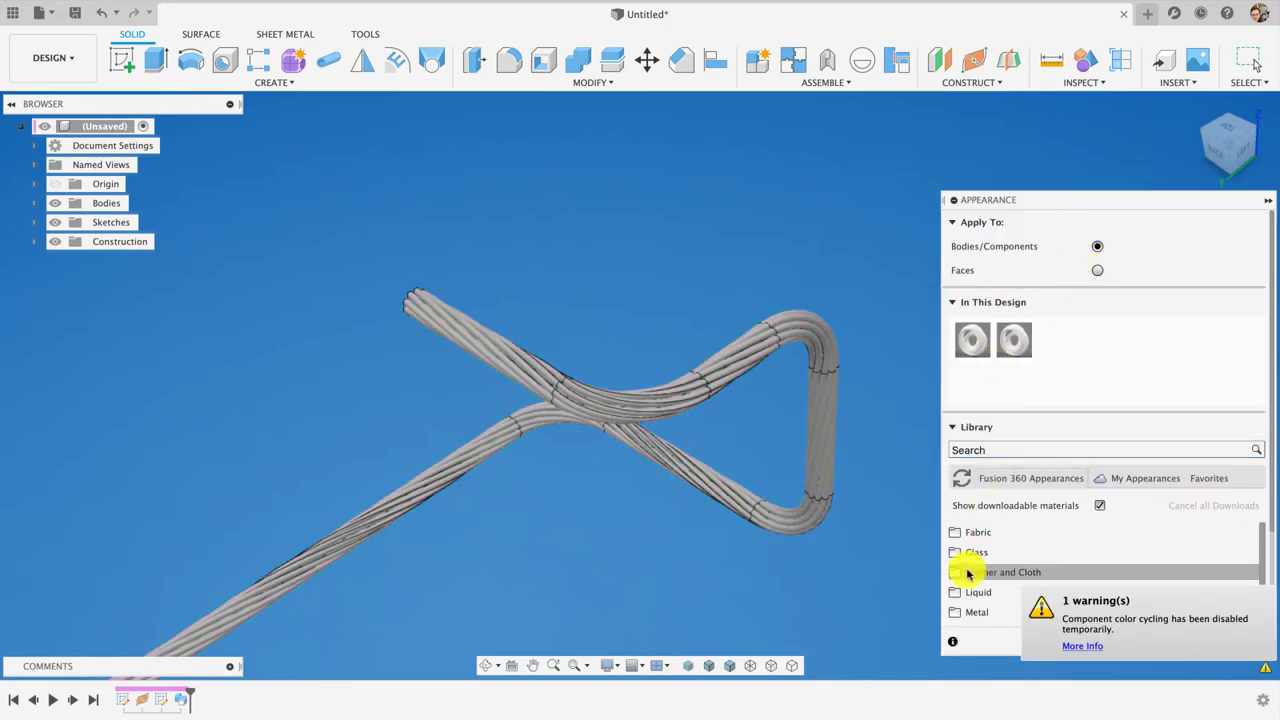
Expand the Plastic category in the appearance library and browse its subfolders.
{"action": "scroll", "coordinate": [985, 615], "scroll_direction": "down", "scroll_amount": 3}
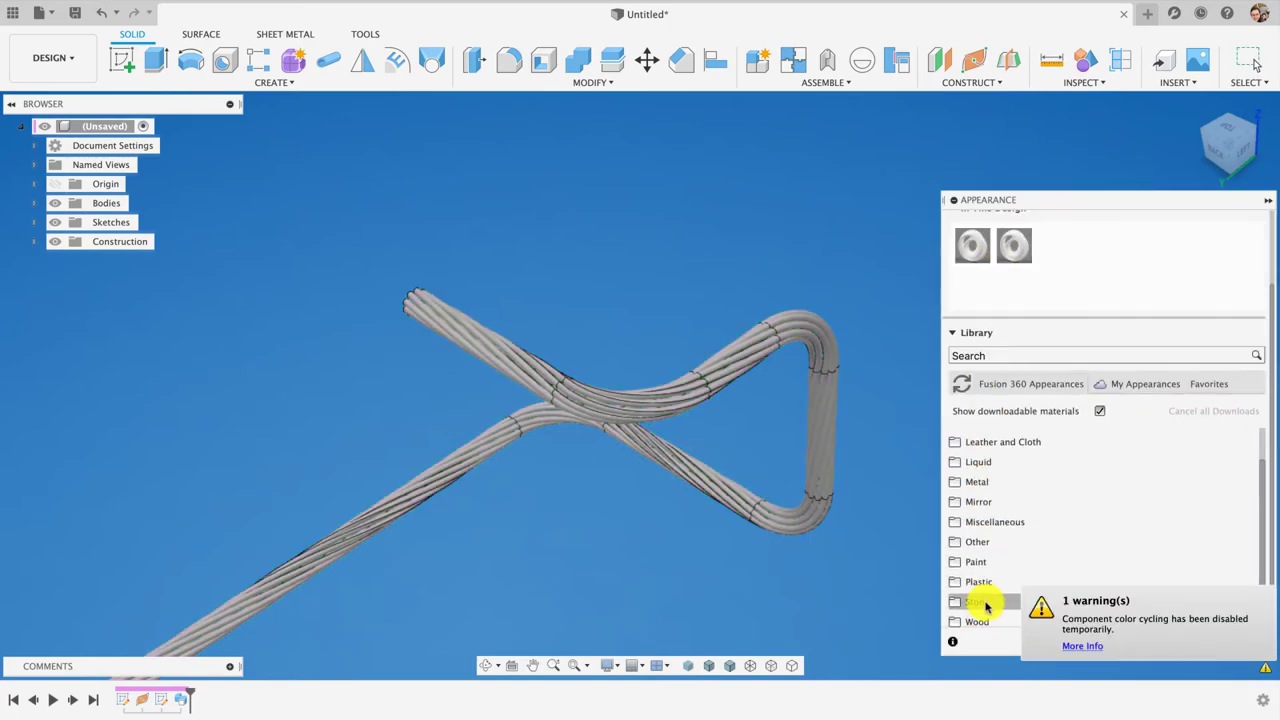
{"action": "left_click", "coordinate": [978, 582]}
{"action": "left_click_drag", "start_coordinate": [1116, 205], "coordinate": [1089, 134]}
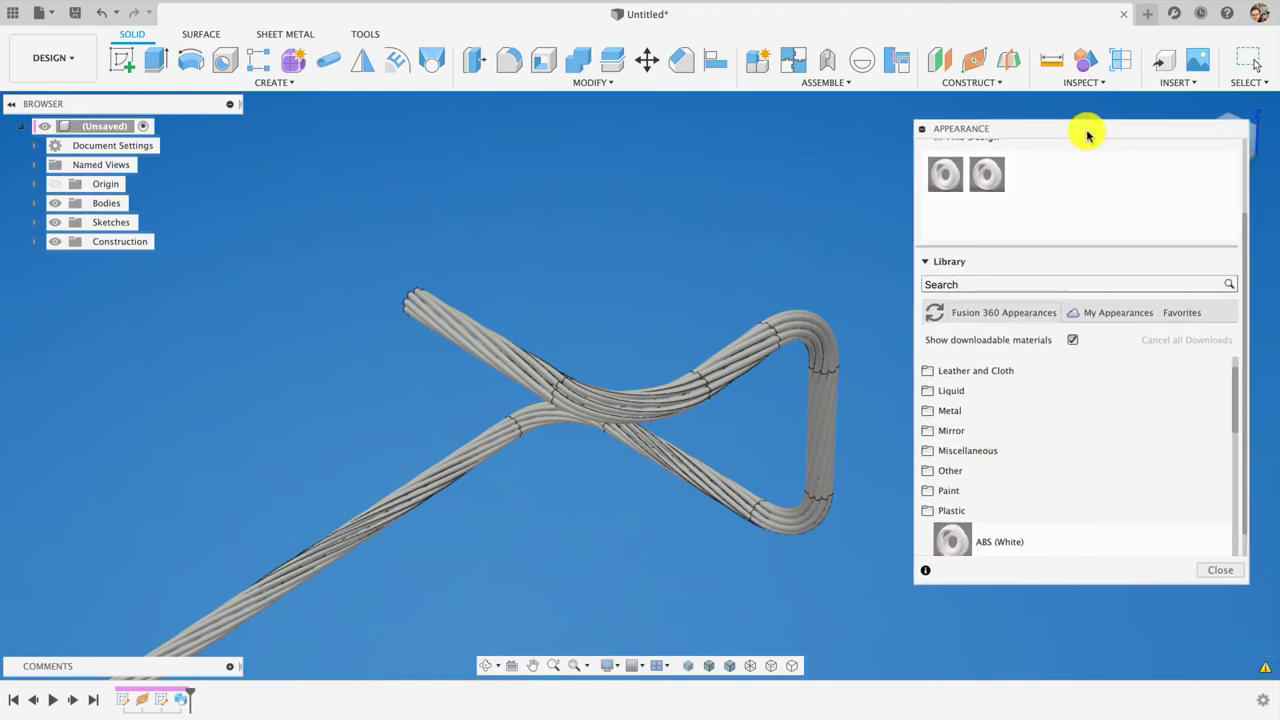
{"action": "scroll", "coordinate": [1100, 440], "scroll_direction": "down", "scroll_amount": 3}
{"action": "scroll", "coordinate": [1100, 440], "scroll_direction": "down", "scroll_amount": 4}
{"action": "scroll", "coordinate": [1103, 444], "scroll_direction": "down", "scroll_amount": 1}
{"action": "scroll", "coordinate": [1103, 444], "scroll_direction": "down", "scroll_amount": 3}
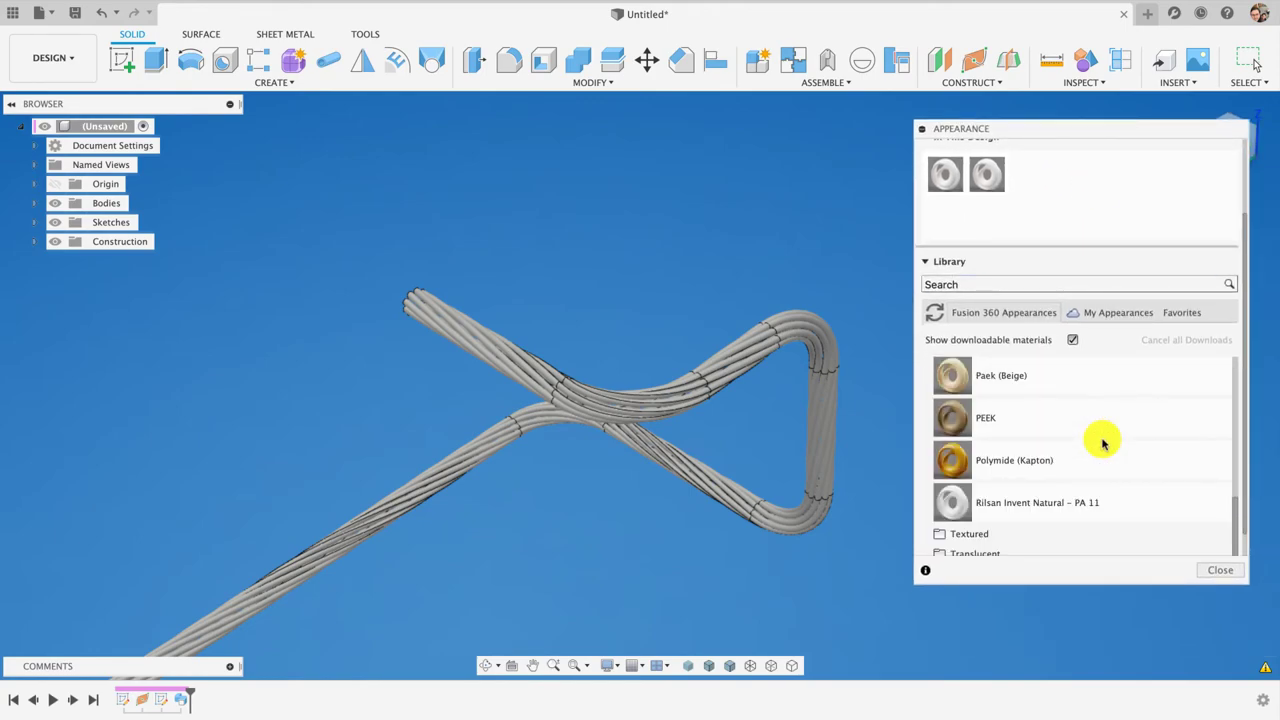
{"action": "scroll", "coordinate": [1103, 440], "scroll_direction": "down", "scroll_amount": 1}
{"action": "scroll", "coordinate": [1103, 440], "scroll_direction": "down", "scroll_amount": 2}
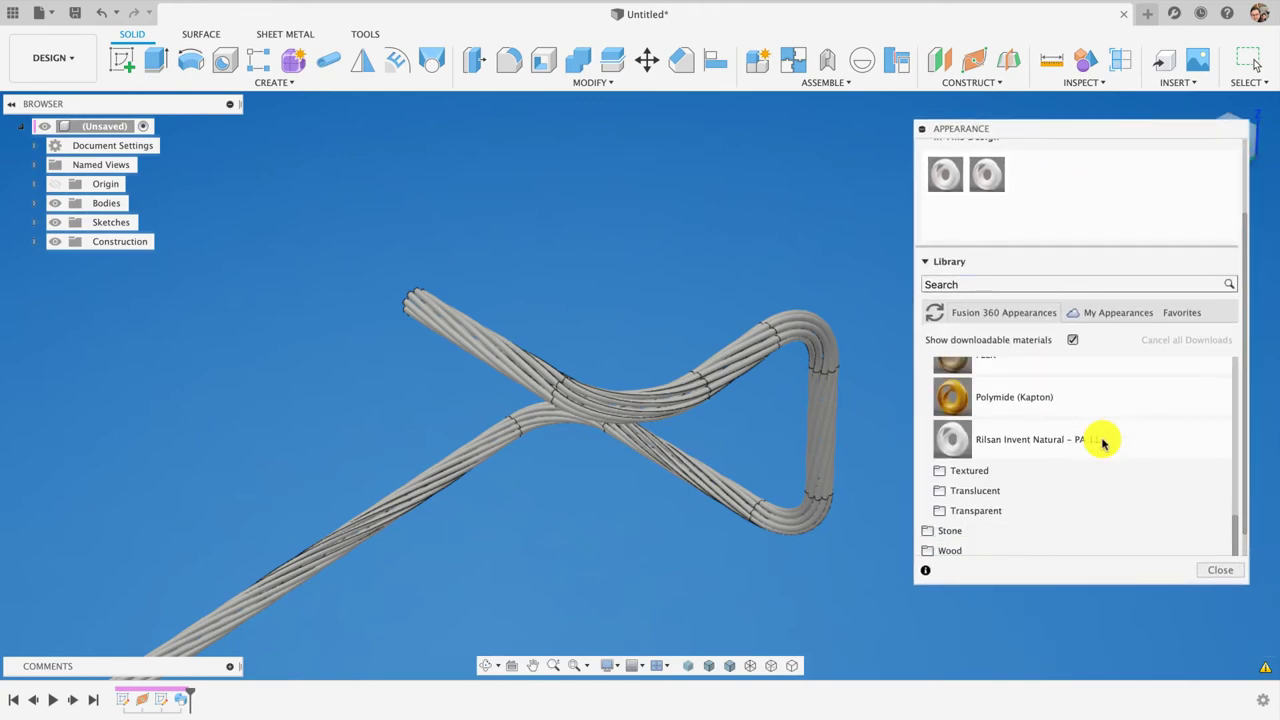
{"action": "left_click", "coordinate": [966, 472]}
Apply Plastic – Translucent Glossy (Green) from the Translucent folder to one cable strand.
{"action": "scroll", "coordinate": [1006, 500], "scroll_direction": "down", "scroll_amount": 3}
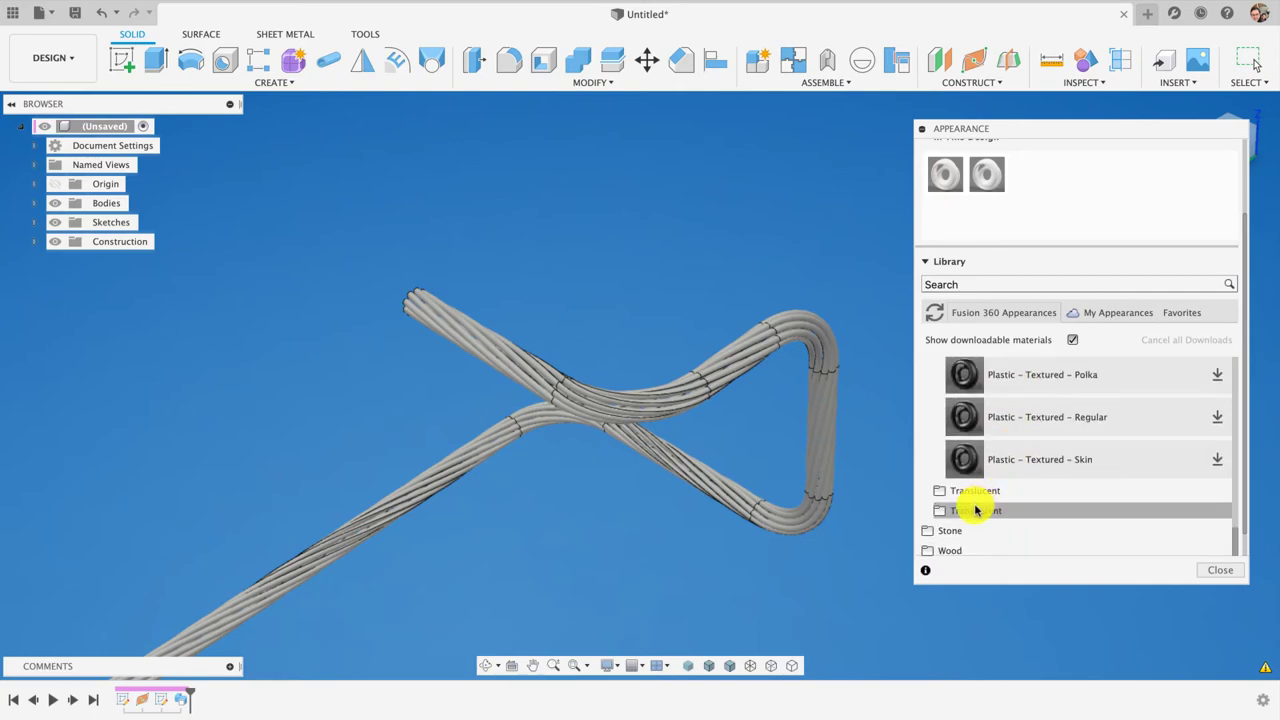
{"action": "scroll", "coordinate": [996, 510], "scroll_direction": "down", "scroll_amount": 1}
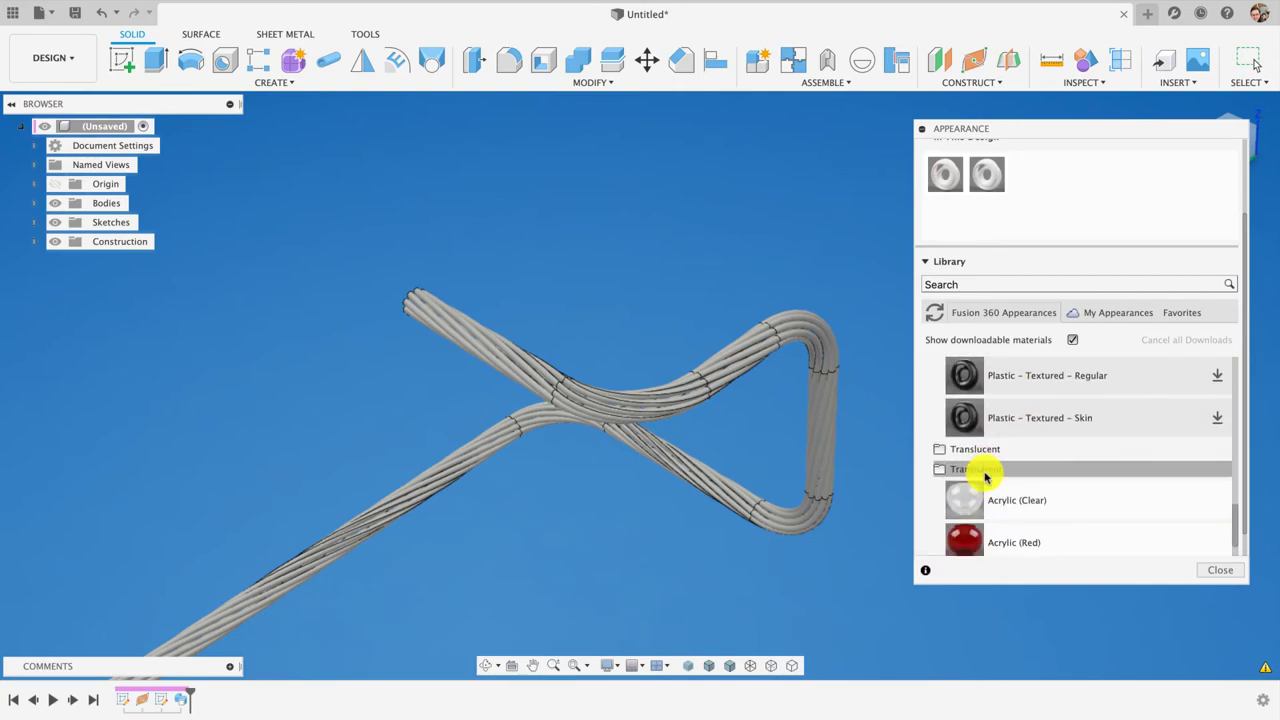
{"action": "left_click", "coordinate": [979, 459]}
{"action": "scroll", "coordinate": [979, 470], "scroll_direction": "down", "scroll_amount": 1}
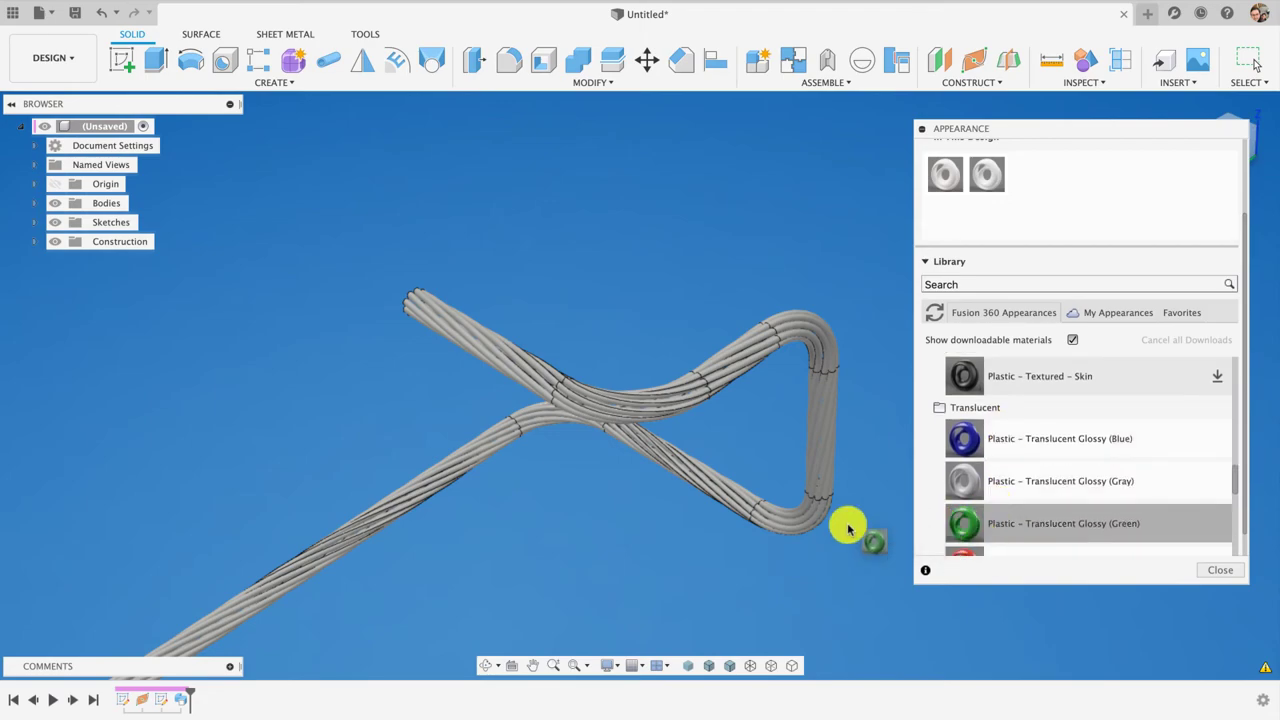
{"action": "left_click_drag", "start_coordinate": [848, 528], "coordinate": [814, 523]}
Apply Translucent Glossy Red and Translucent Glossy Blue to two more strands.
{"action": "left_click_drag", "start_coordinate": [963, 660], "coordinate": [798, 527]}
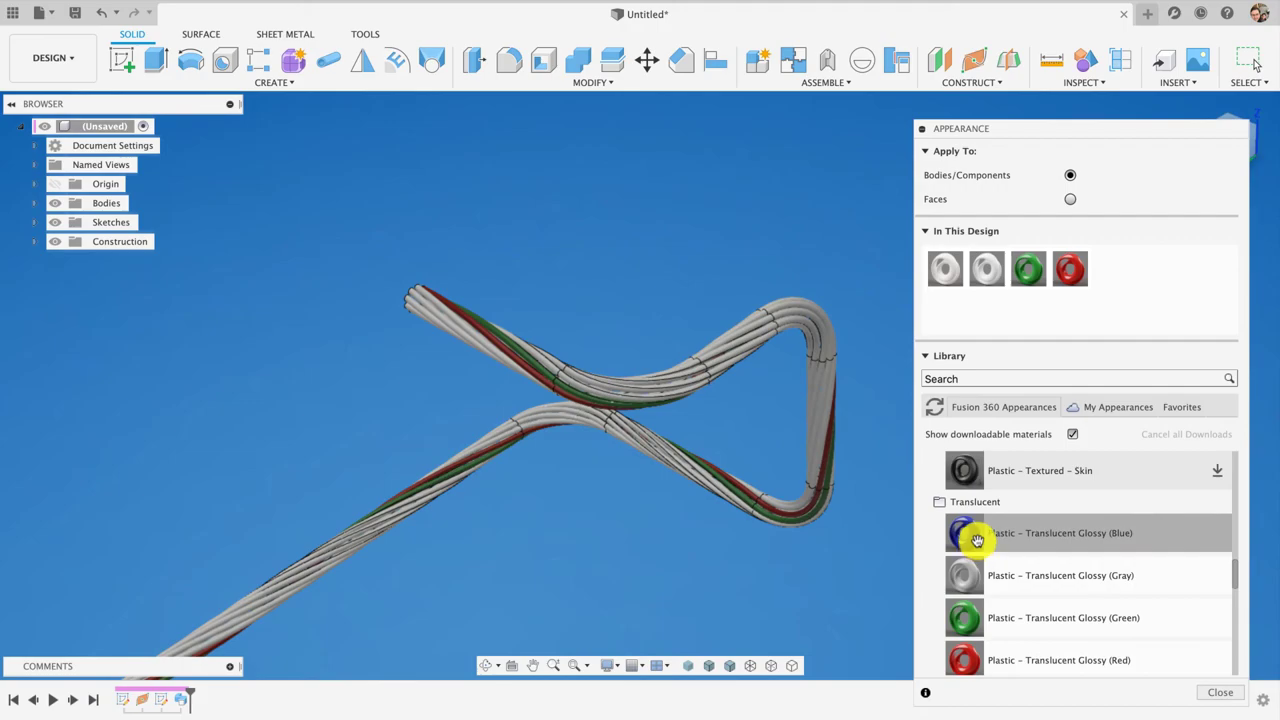
{"action": "left_click_drag", "start_coordinate": [977, 540], "coordinate": [809, 500]}
{"action": "middle_click_drag", "start_coordinate": [851, 551], "coordinate": [869, 557], "text": "shift"}
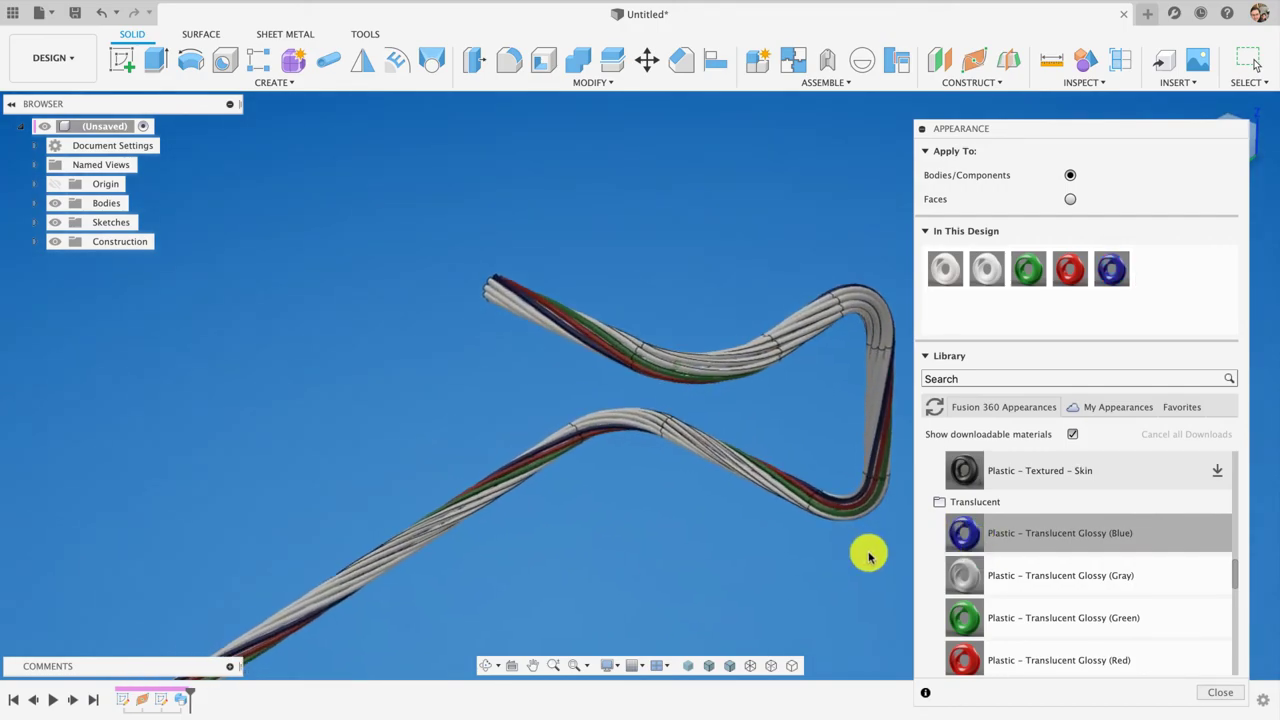
{"action": "left_click_drag", "start_coordinate": [946, 610], "coordinate": [808, 537]}
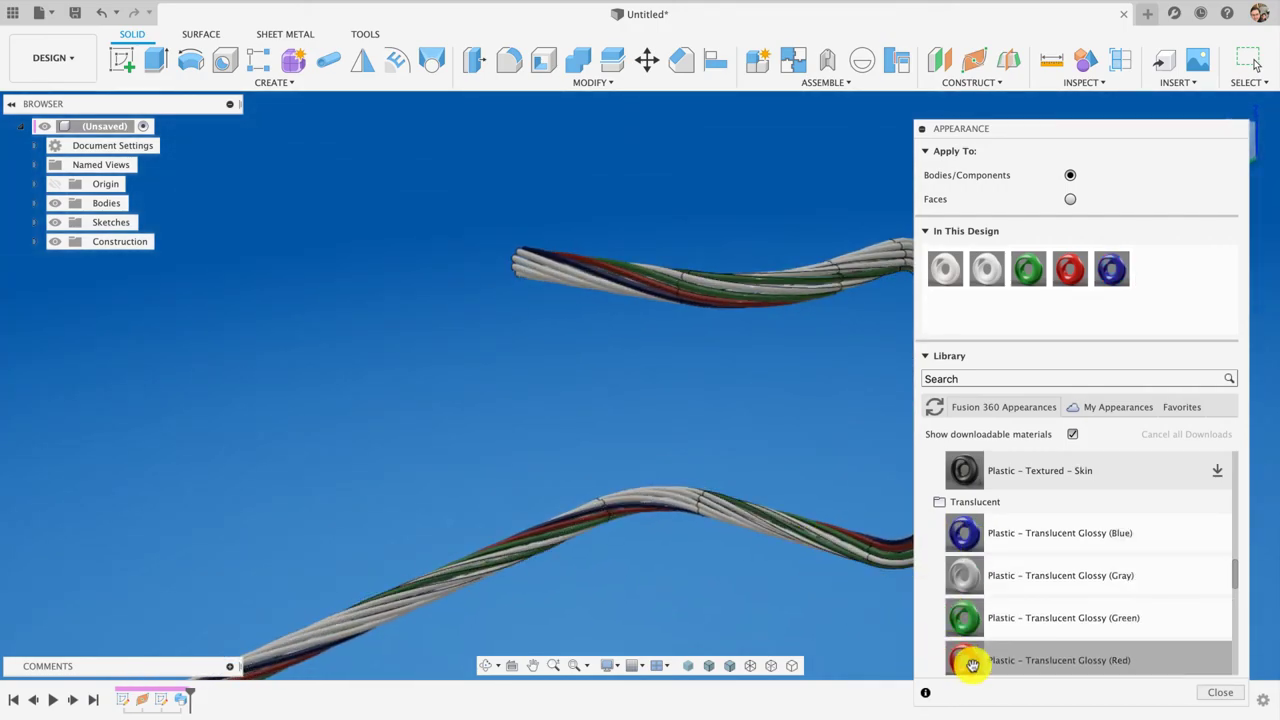
{"action": "mouse_move", "coordinate": [878, 587]}
{"action": "left_mouse_down"}
{"action": "mouse_move", "coordinate": [871, 563]}
{"action": "mouse_move", "coordinate": [630, 505]}
{"action": "left_mouse_up"}
{"action": "scroll", "coordinate": [1029, 543], "scroll_direction": "down", "scroll_amount": 3}
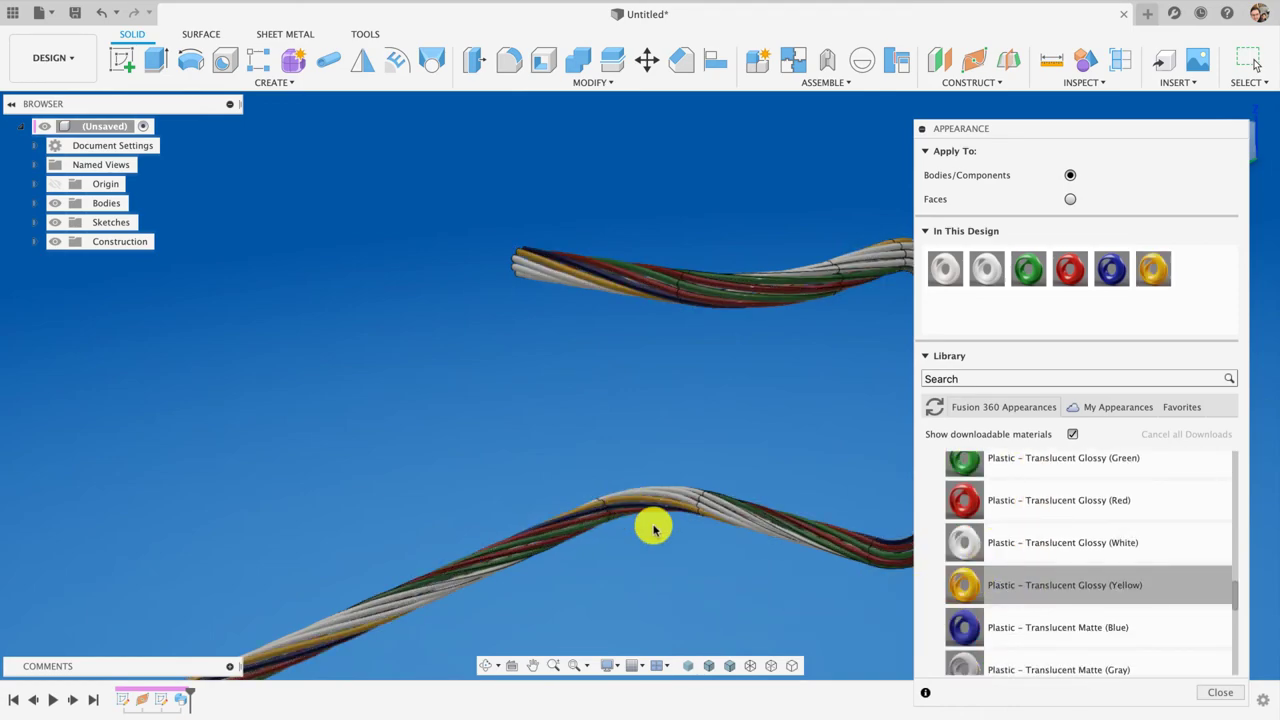
Give two strands Translucent Glossy Yellow and Translucent Matte Gray appearances.
{"action": "middle_click_drag", "start_coordinate": [651, 523], "coordinate": [903, 600], "text": "shift"}
{"action": "left_click_drag", "start_coordinate": [966, 659], "coordinate": [723, 463]}
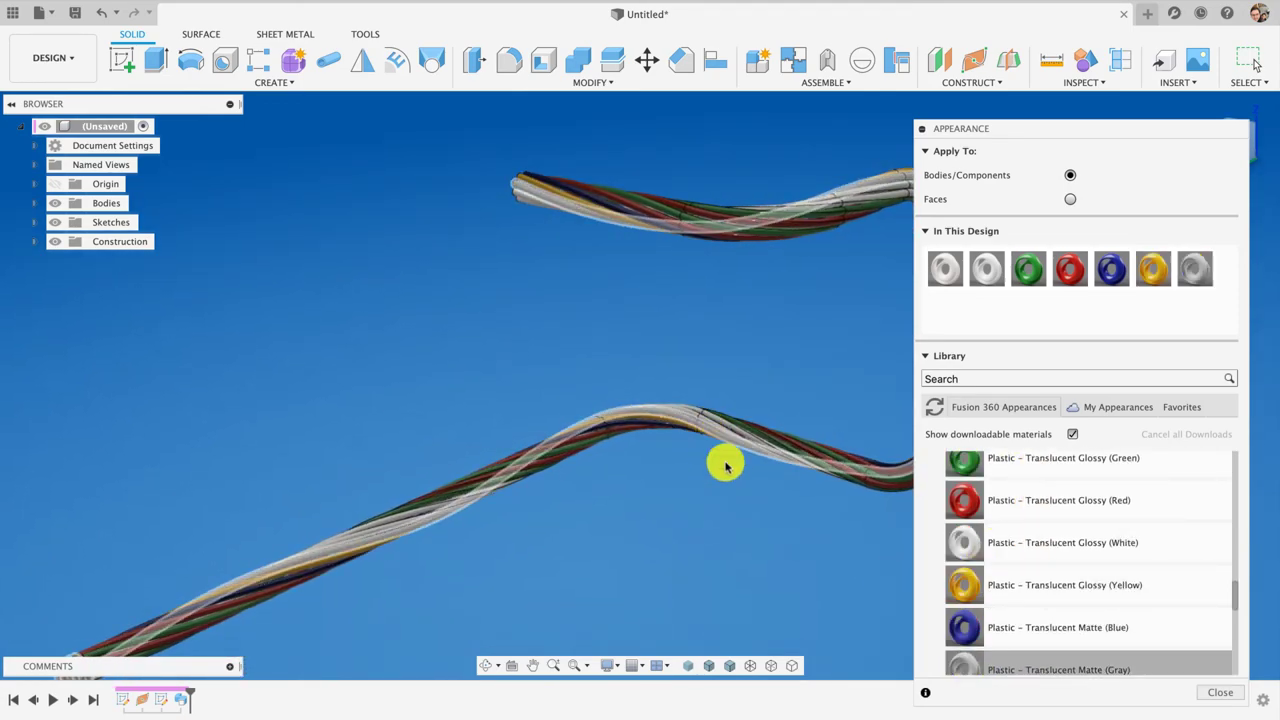
{"action": "mouse_move", "coordinate": [723, 463]}
{"action": "middle_mouse_down", "text": "shift"}
{"action": "mouse_move", "coordinate": [753, 502]}
{"action": "mouse_move", "coordinate": [800, 520]}
{"action": "middle_mouse_up", "text": "shift"}
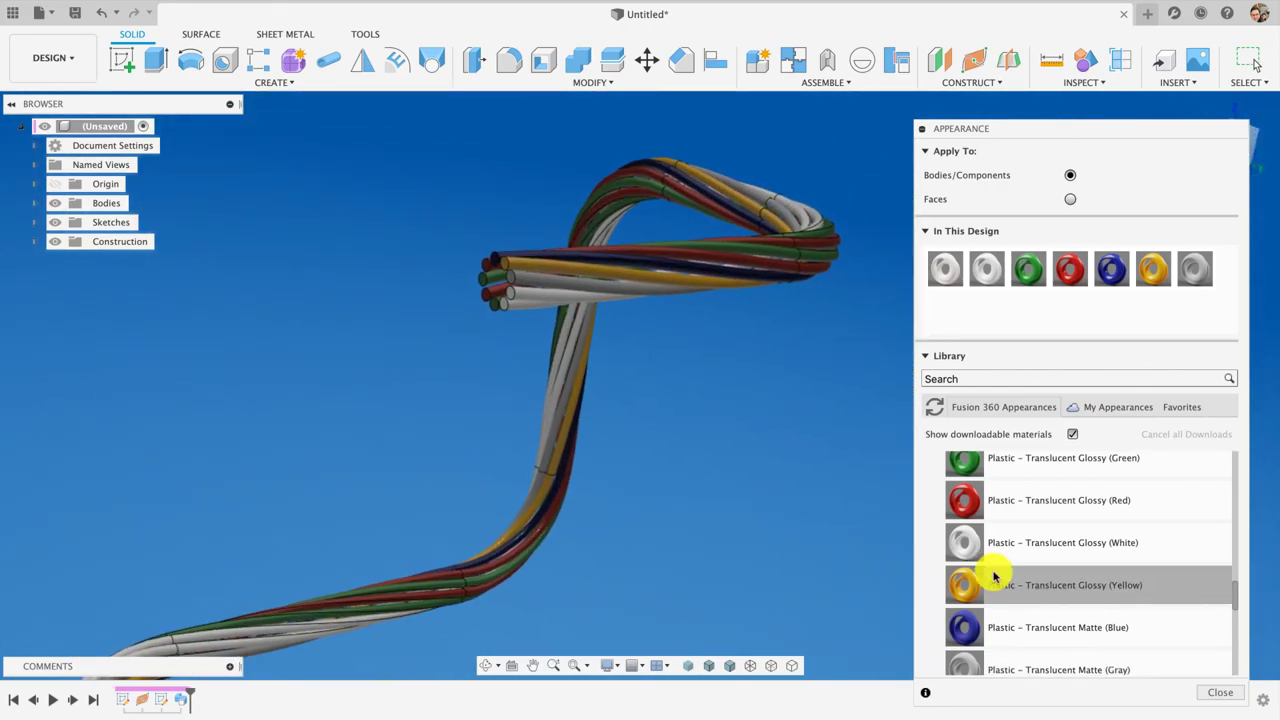
{"action": "scroll", "coordinate": [985, 600], "scroll_direction": "down", "scroll_amount": 2}
{"action": "left_click_drag", "start_coordinate": [711, 393], "coordinate": [591, 291]}
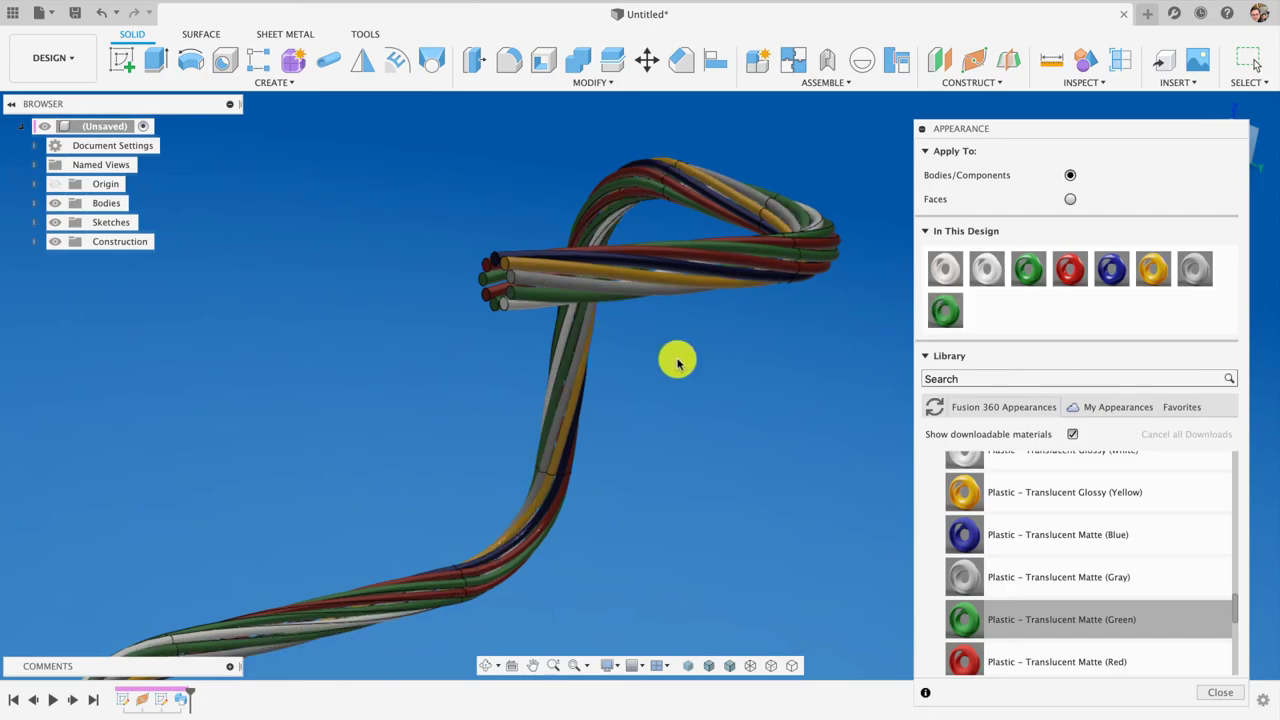
{"action": "scroll", "coordinate": [1030, 620], "scroll_direction": "down", "scroll_amount": 5}
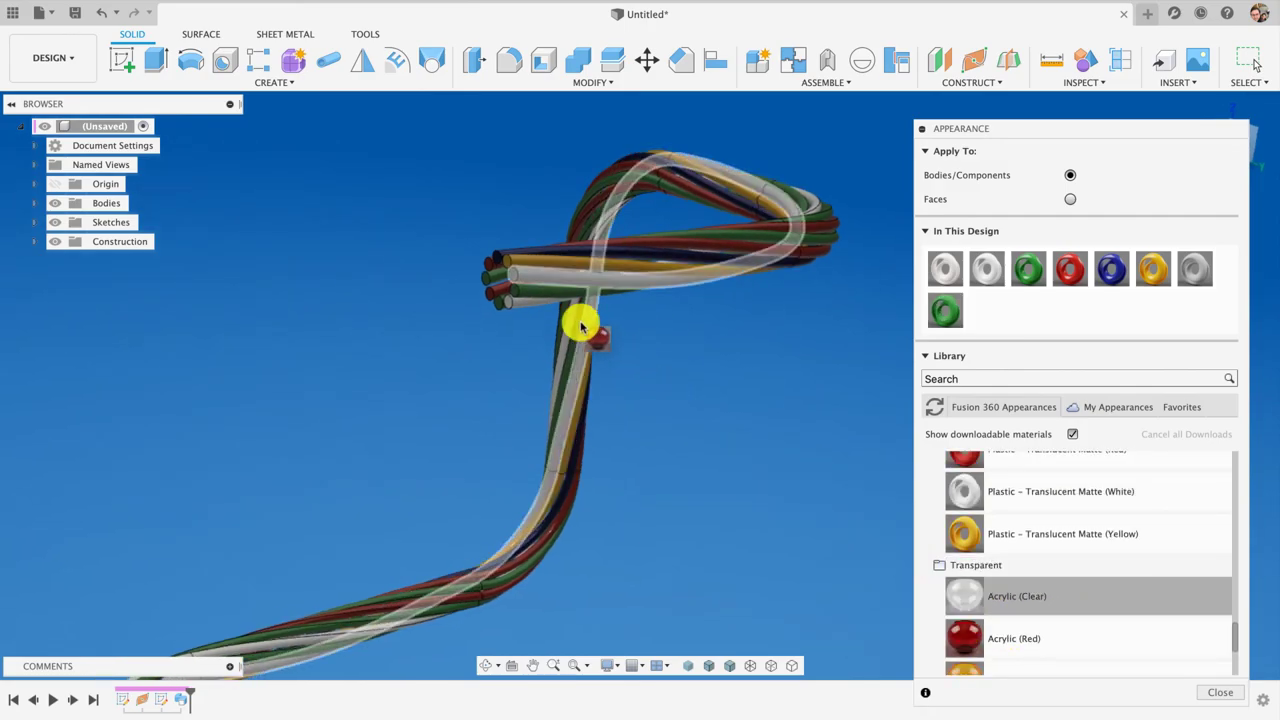
Apply red acrylic and Translucent Matte Yellow to strands, then review the whole coloured cable.
{"action": "mouse_move", "coordinate": [965, 638]}
{"action": "left_mouse_down"}
{"action": "mouse_move", "coordinate": [534, 297]}
{"action": "mouse_move", "coordinate": [523, 309]}
{"action": "left_mouse_up"}
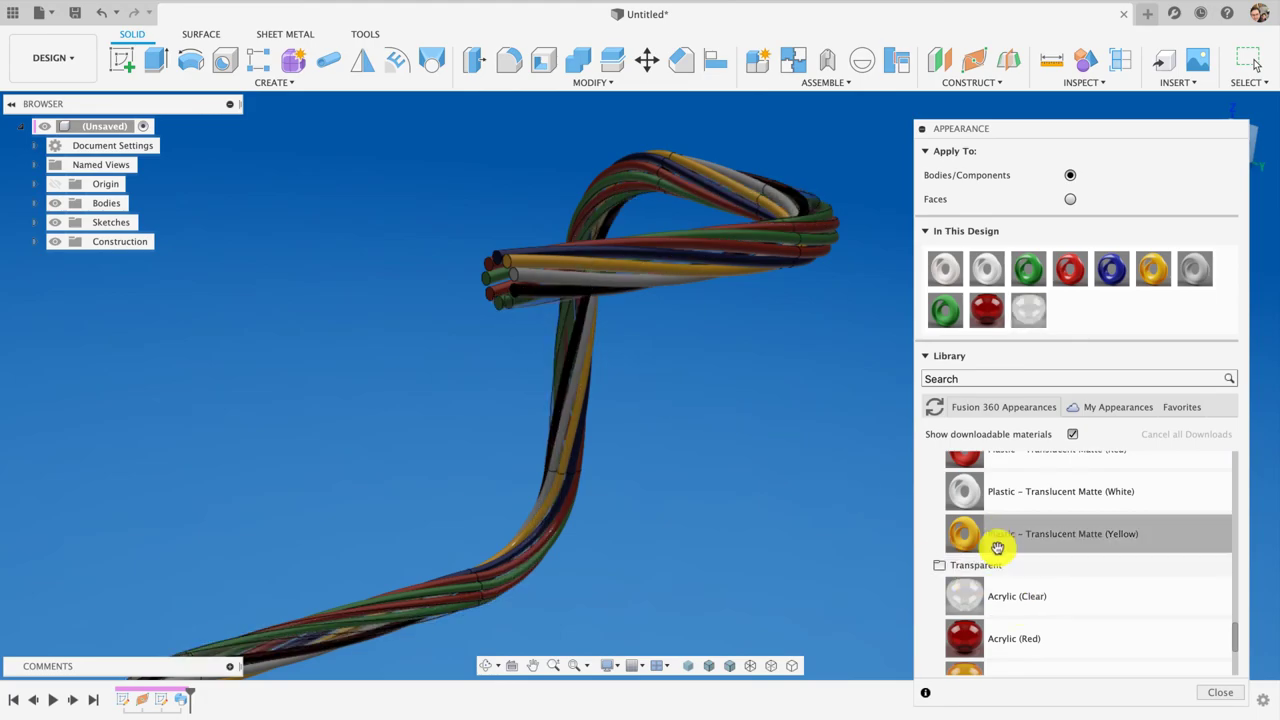
{"action": "left_click_drag", "start_coordinate": [645, 338], "coordinate": [537, 277]}
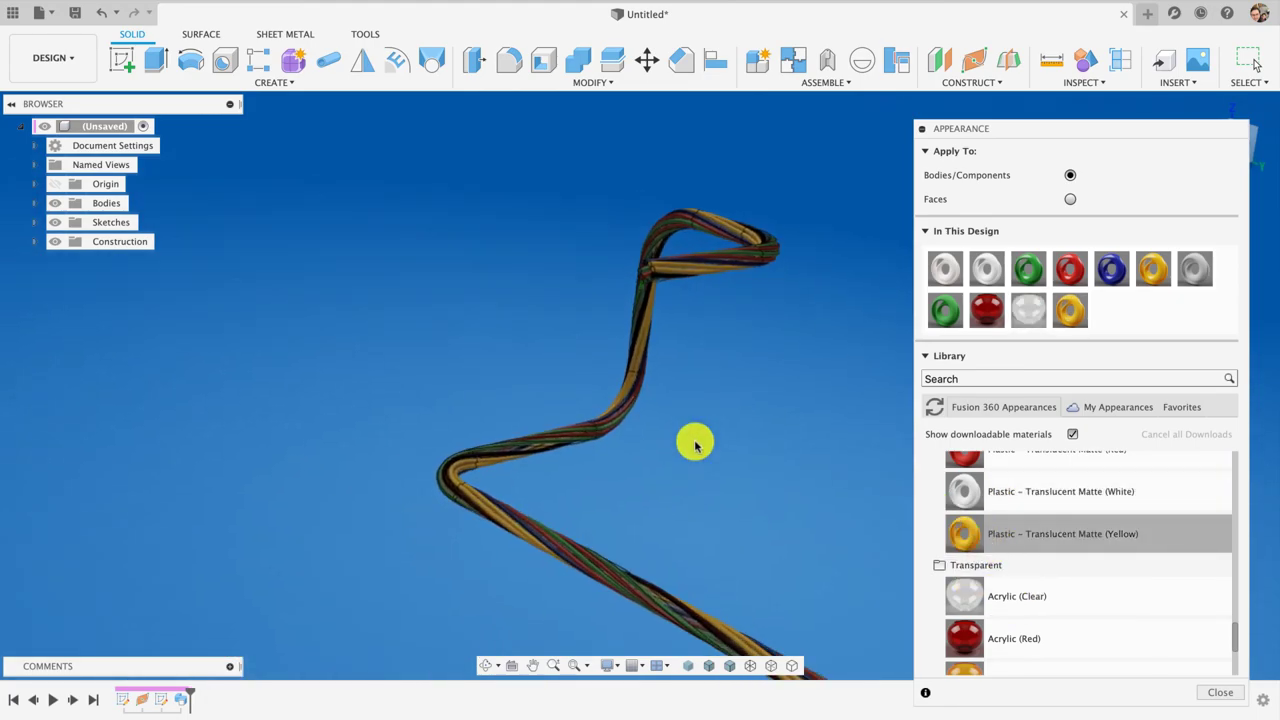
{"action": "middle_click_drag", "start_coordinate": [706, 503], "coordinate": [743, 529], "text": "shift"}
{"action": "scroll", "coordinate": [609, 529], "scroll_direction": "up", "scroll_amount": 5}
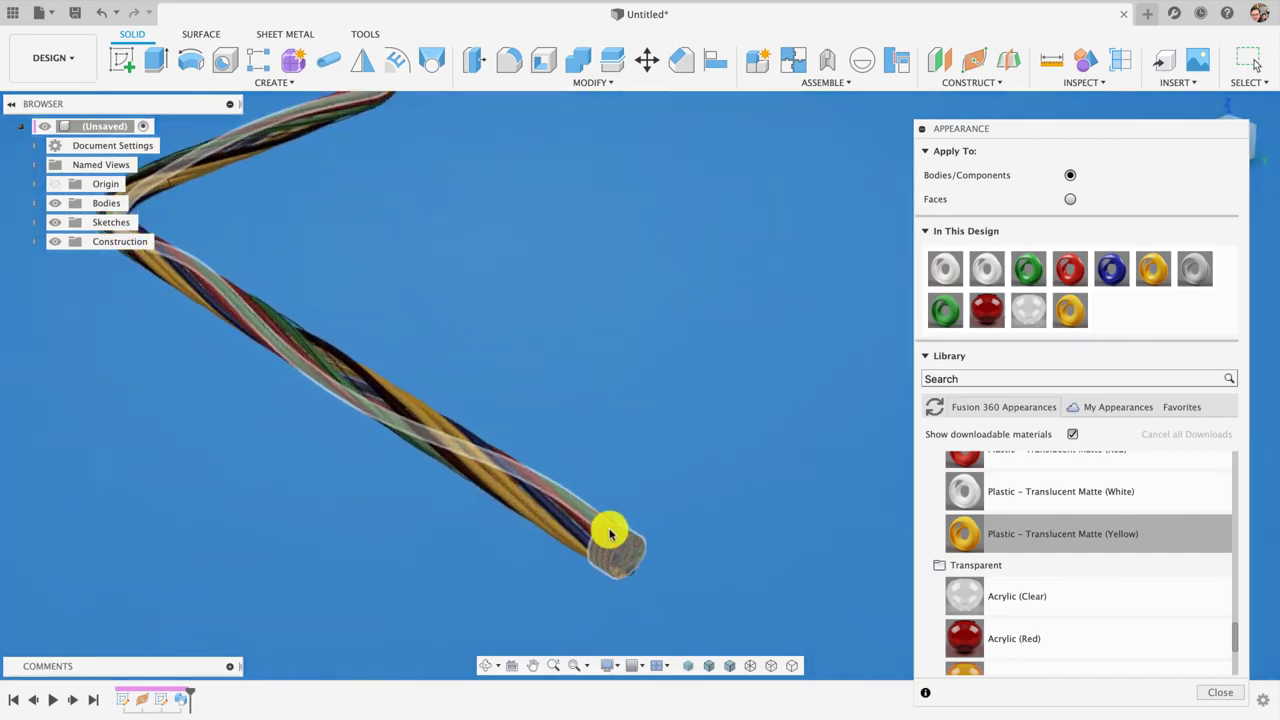
{"action": "middle_click_drag", "start_coordinate": [743, 574], "coordinate": [600, 571], "text": "shift"}
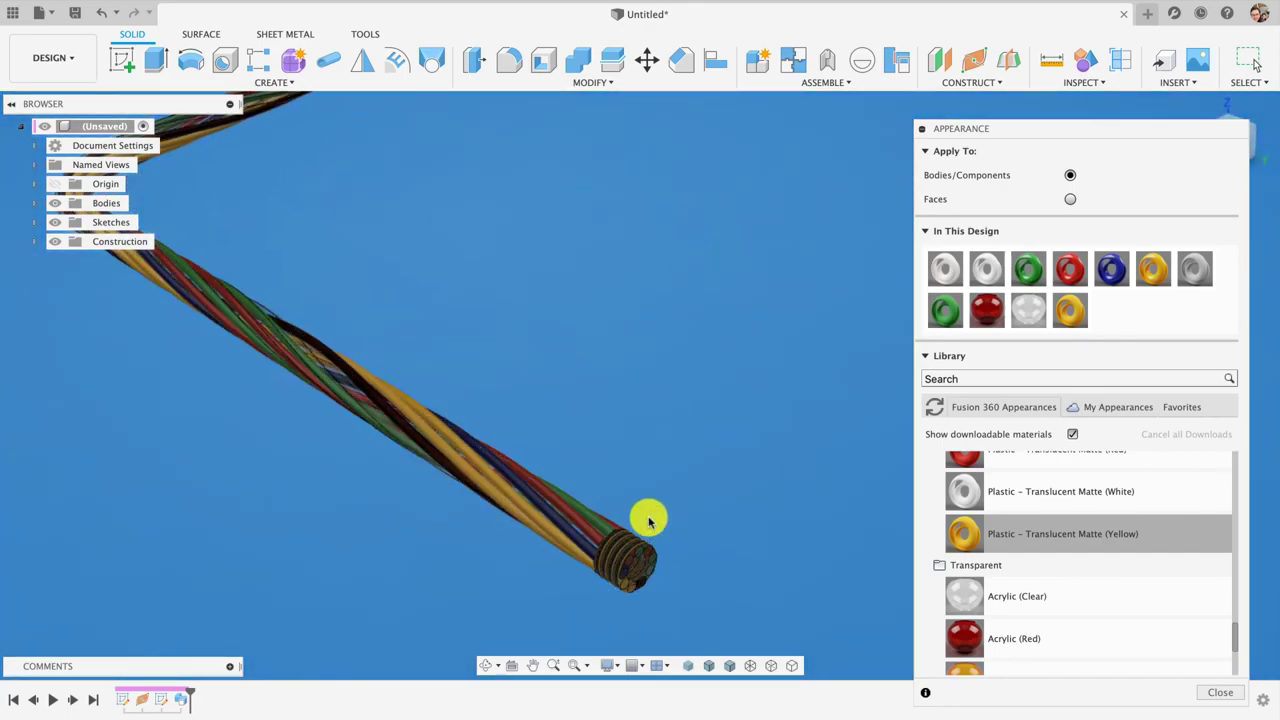
{"action": "scroll", "coordinate": [717, 545], "scroll_direction": "down", "scroll_amount": 3}
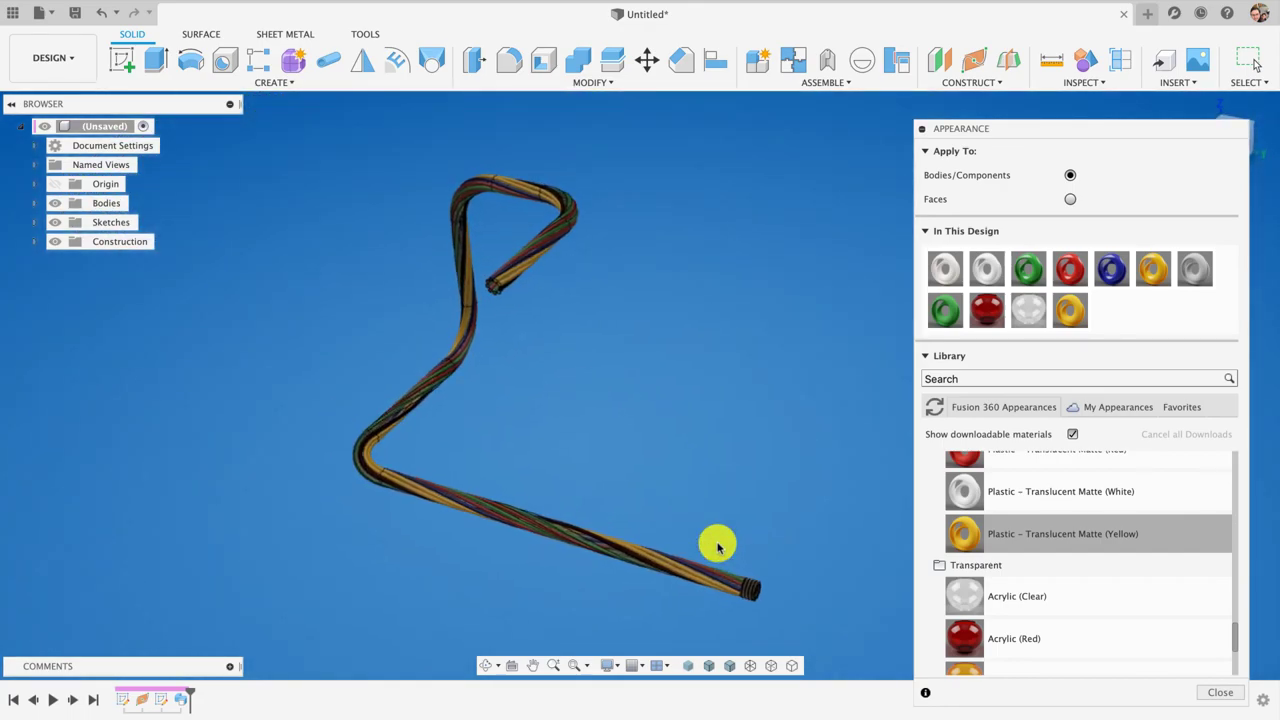